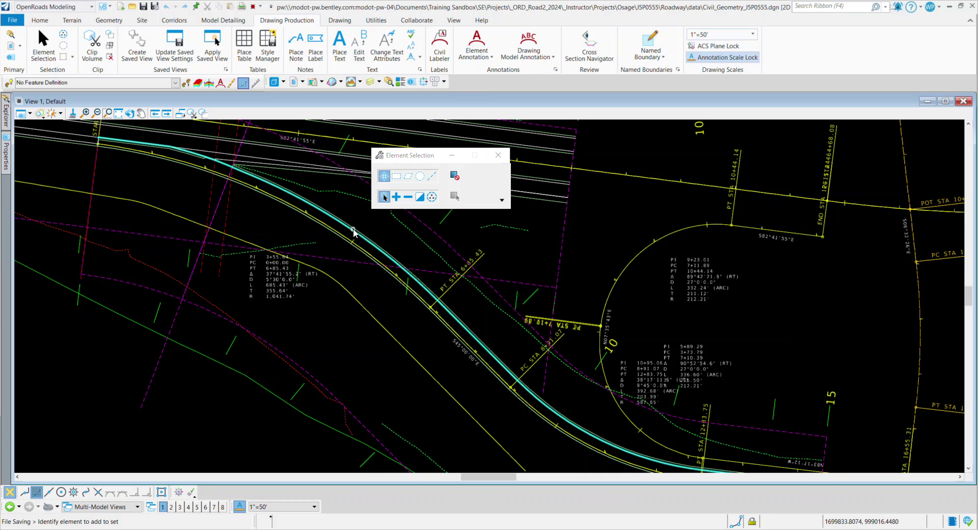
Launch Export Geometry from the Geometry tab's Import/Export tools
{"action": "scroll", "coordinate": [396, 317], "scroll_direction": "up", "scroll_amount": 2}
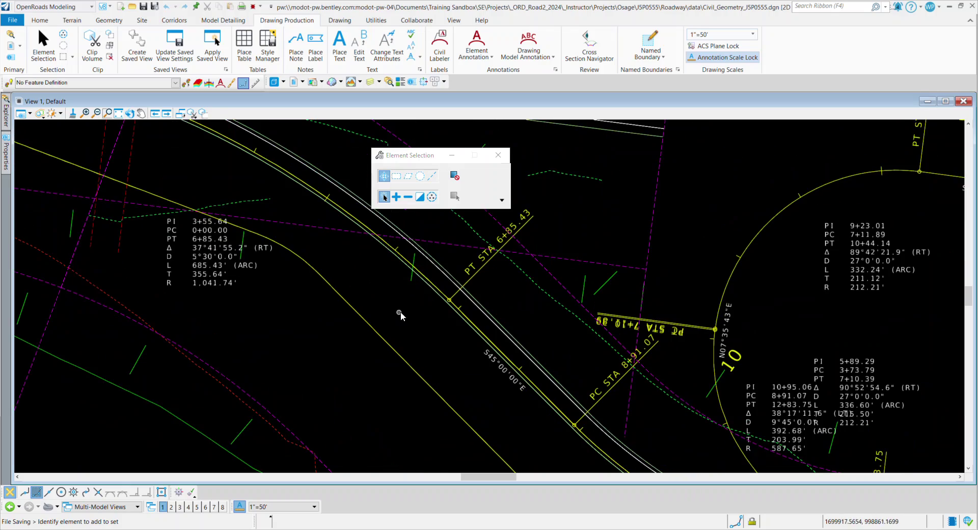
{"action": "scroll", "coordinate": [336, 301], "scroll_direction": "down", "scroll_amount": 2}
{"action": "scroll", "coordinate": [319, 240], "scroll_direction": "up", "scroll_amount": 1}
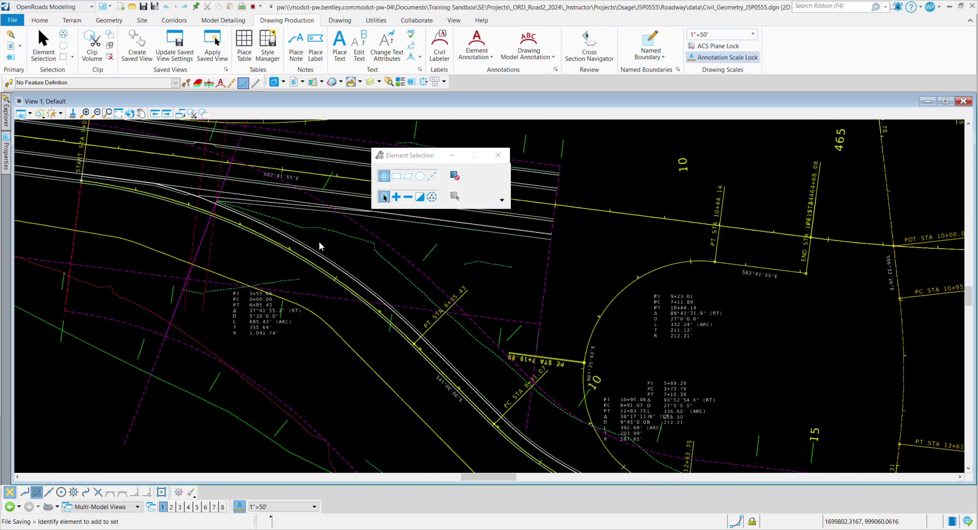
{"action": "scroll", "coordinate": [319, 241], "scroll_direction": "up", "scroll_amount": 1}
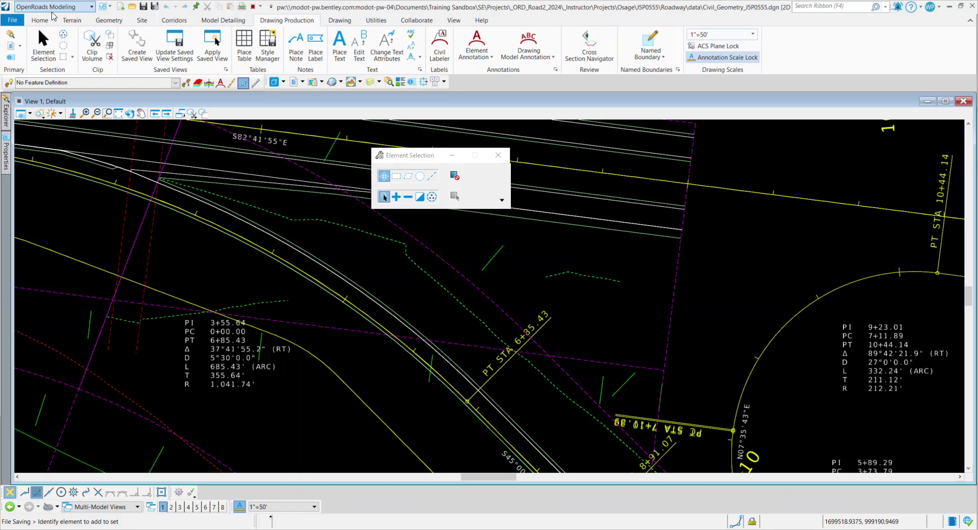
{"action": "left_click", "coordinate": [112, 22]}
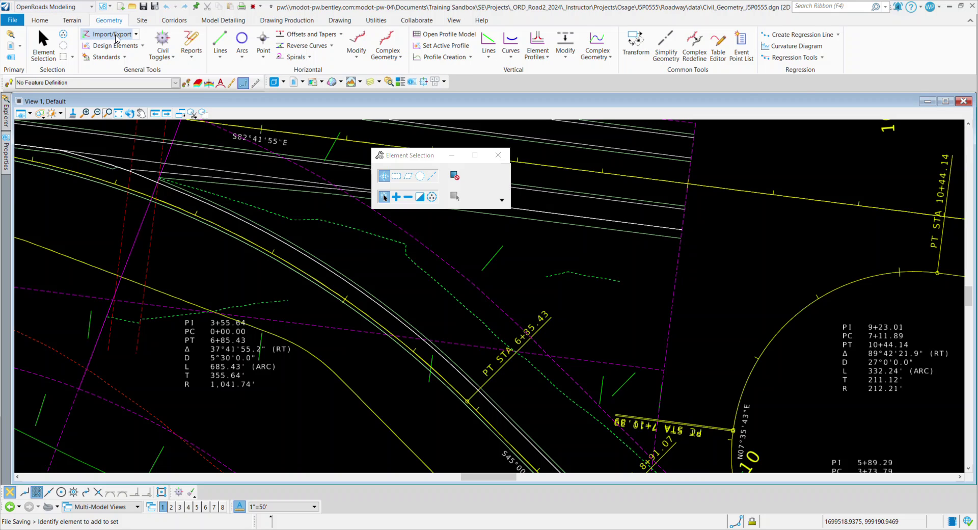
{"action": "left_click", "coordinate": [136, 34]}
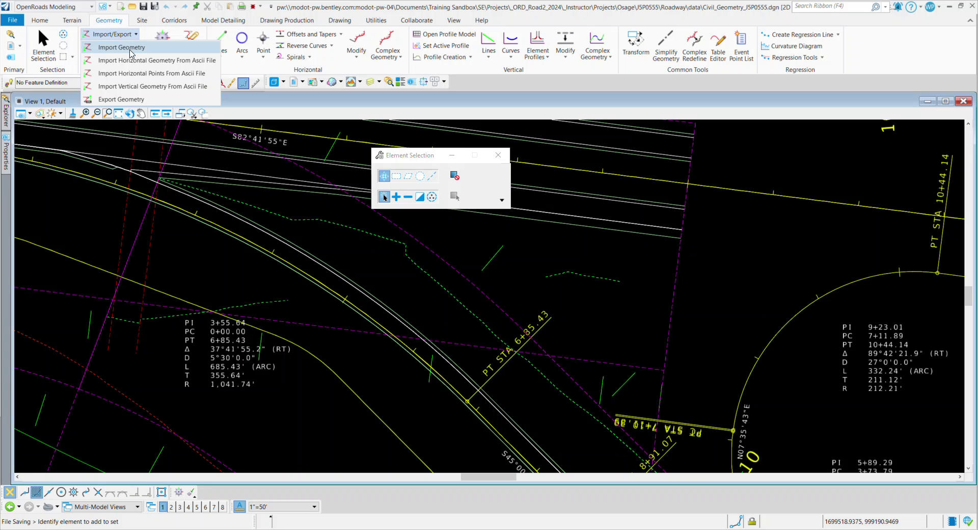
{"action": "left_click", "coordinate": [131, 101]}
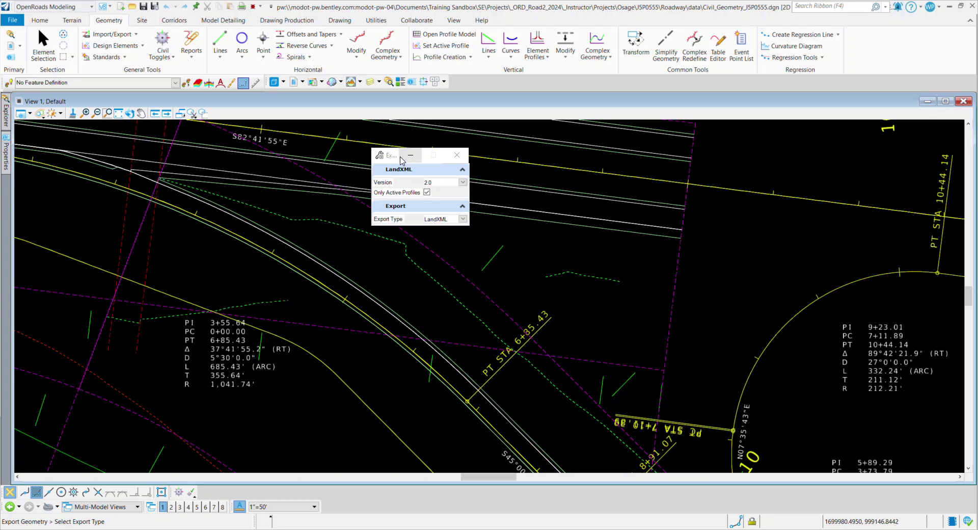
Set the export to LandXML version 2.0 and accept it to start picking elements
{"action": "left_click_drag", "start_coordinate": [401, 158], "coordinate": [316, 143]}
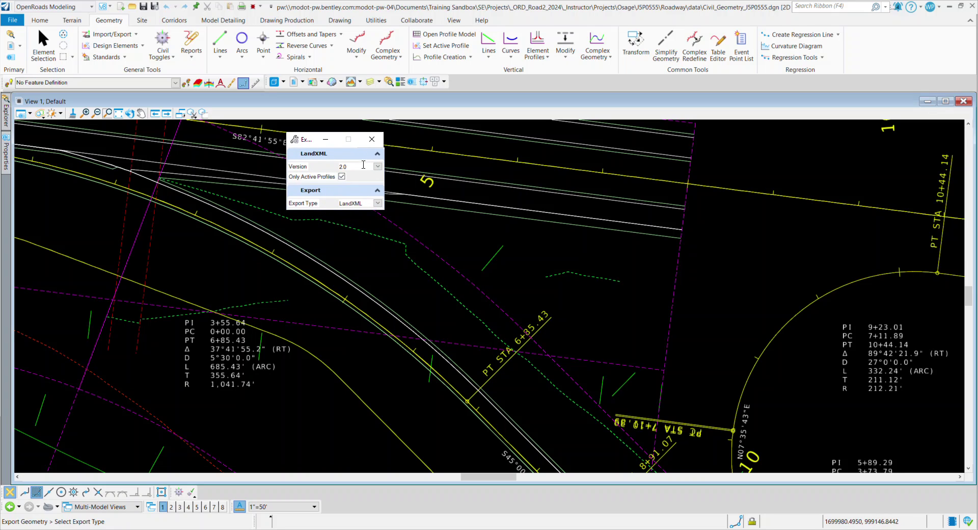
{"action": "left_click", "coordinate": [377, 166]}
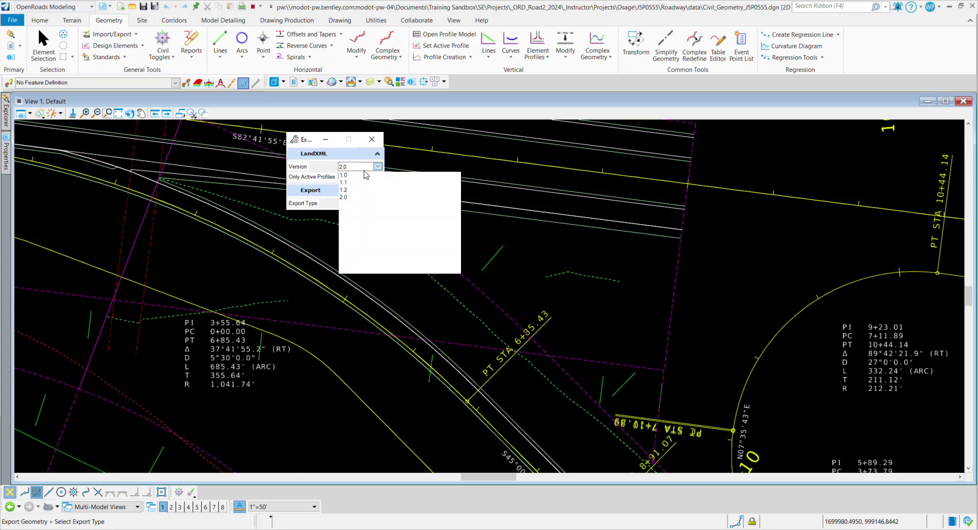
{"action": "left_click", "coordinate": [348, 198]}
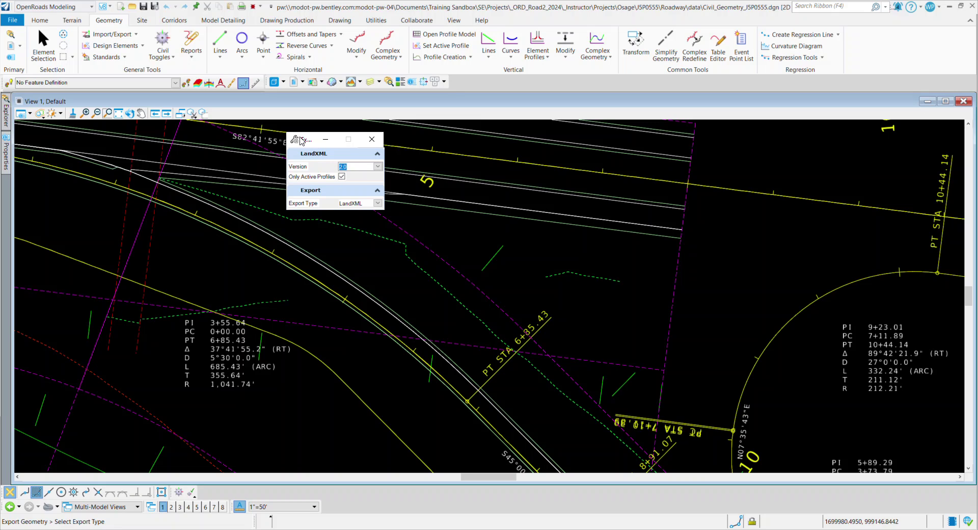
{"action": "left_click_drag", "start_coordinate": [303, 141], "coordinate": [316, 134]}
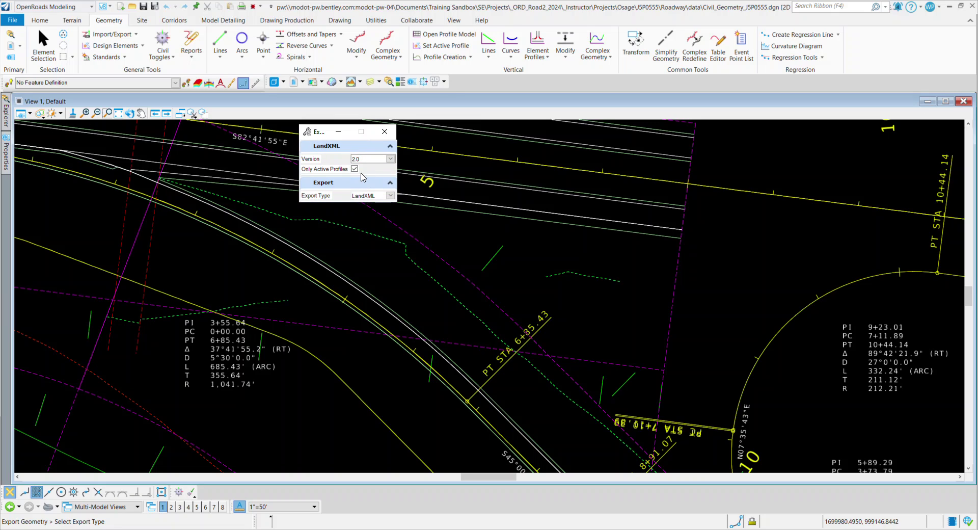
{"action": "left_click", "coordinate": [390, 196]}
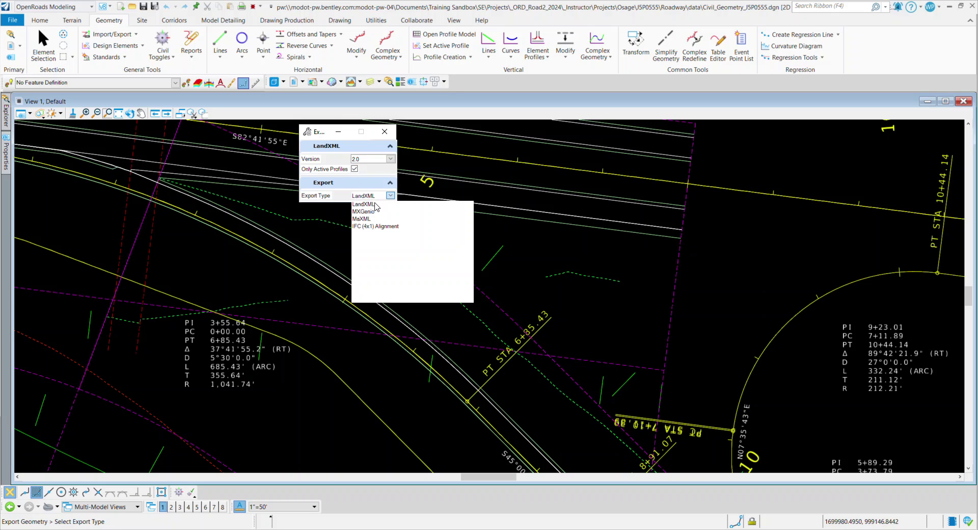
{"action": "left_click", "coordinate": [370, 204]}
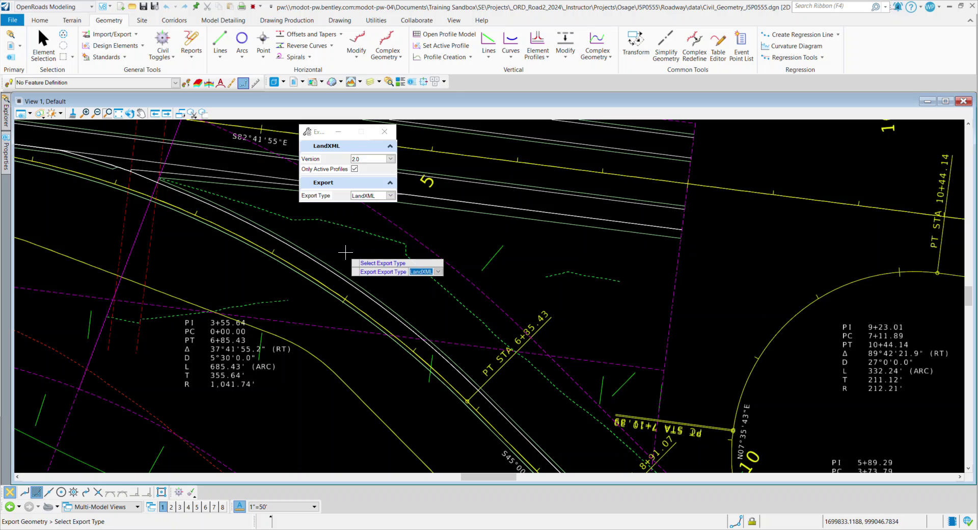
{"action": "left_click", "coordinate": [345, 252]}
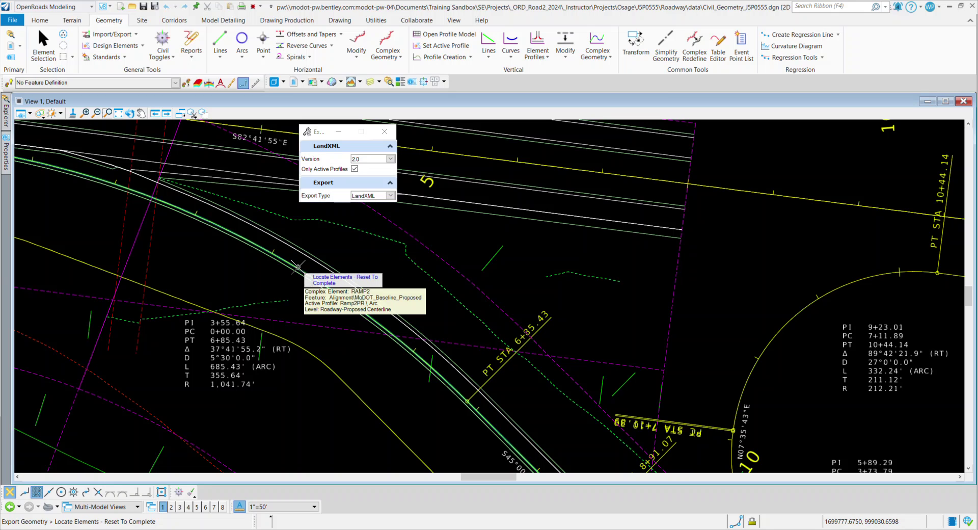
Pick the RAMP2 alignment, then accept the LandXML 2.0 and active-profiles-only prompts
{"action": "scroll", "coordinate": [297, 267], "scroll_direction": "up", "scroll_amount": 4}
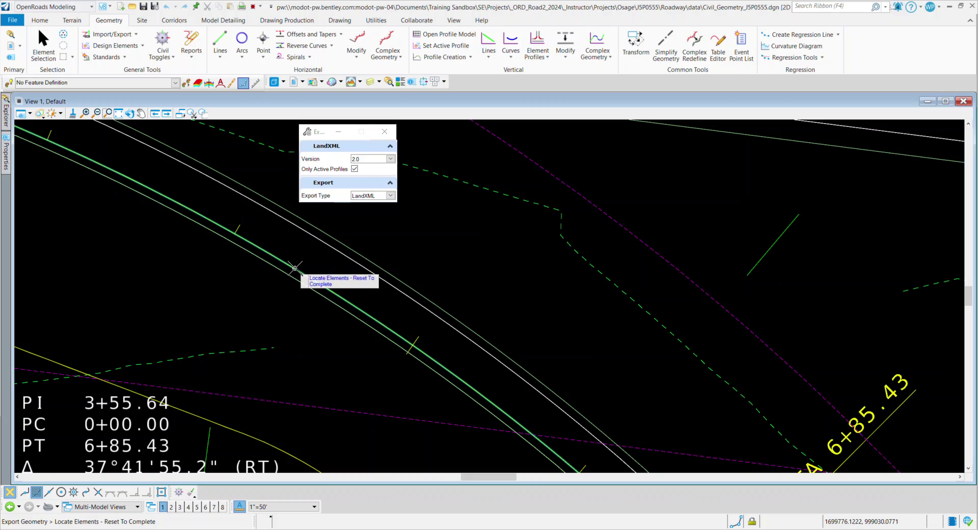
{"action": "left_click", "coordinate": [295, 267]}
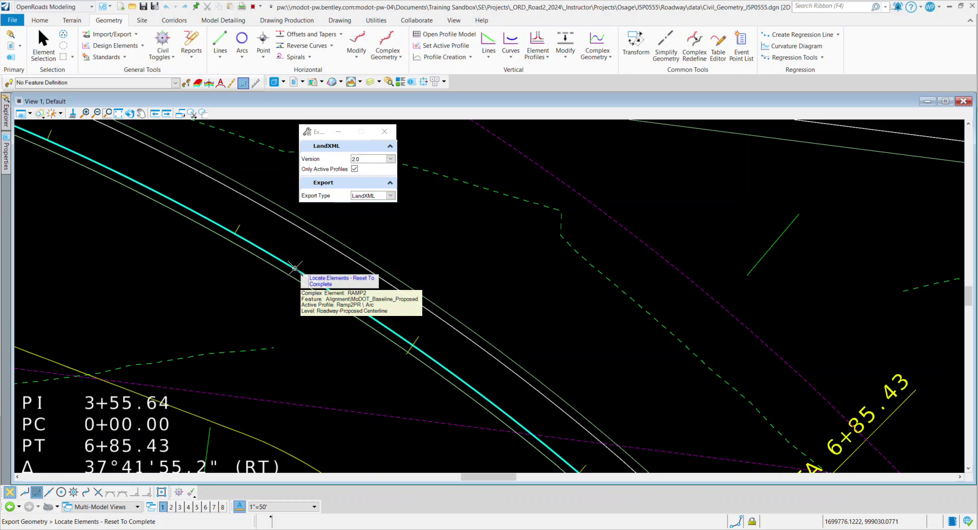
{"action": "right_click", "coordinate": [432, 246]}
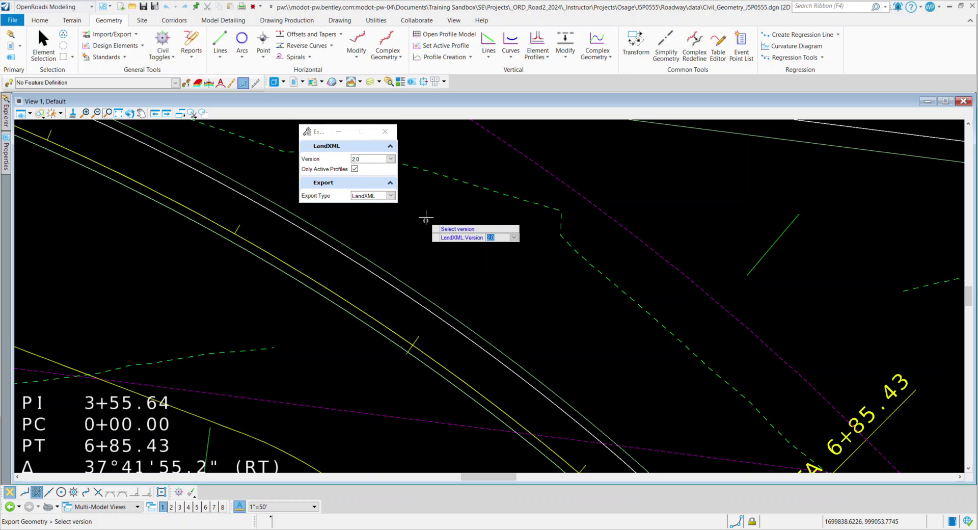
{"action": "left_click", "coordinate": [453, 249]}
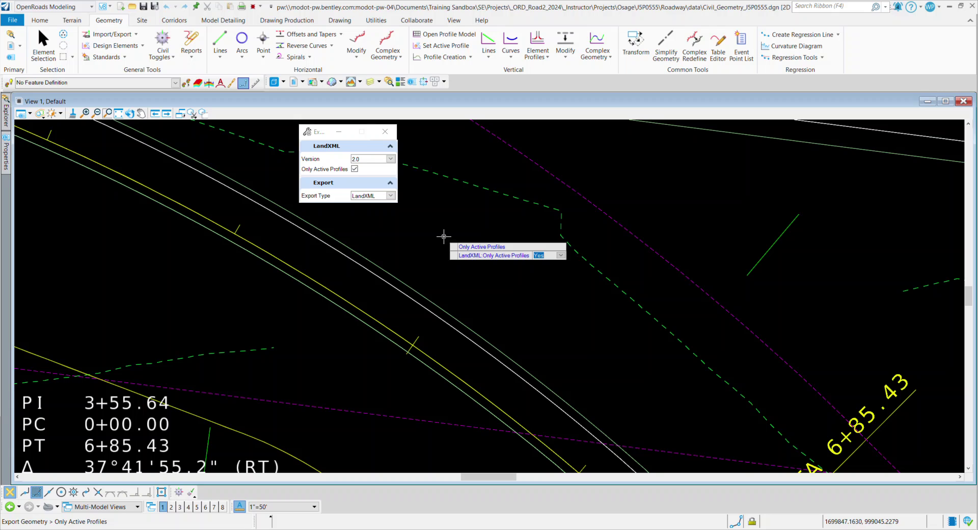
{"action": "left_click", "coordinate": [443, 236]}
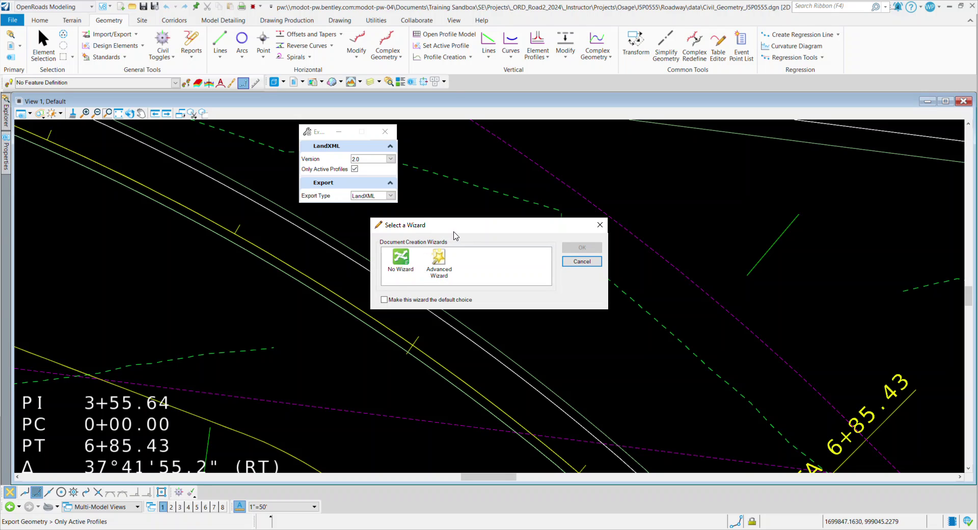
Create the export document without a wizard, named RAMP2 with file name RAMP2.xml in data
{"action": "left_click_drag", "start_coordinate": [453, 229], "coordinate": [446, 229]}
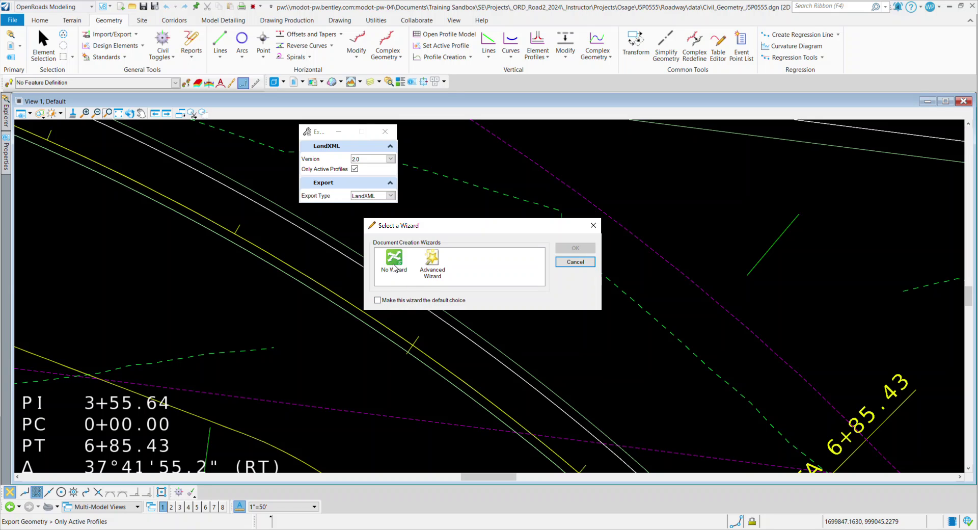
{"action": "left_click", "coordinate": [396, 263]}
{"action": "left_click", "coordinate": [571, 248]}
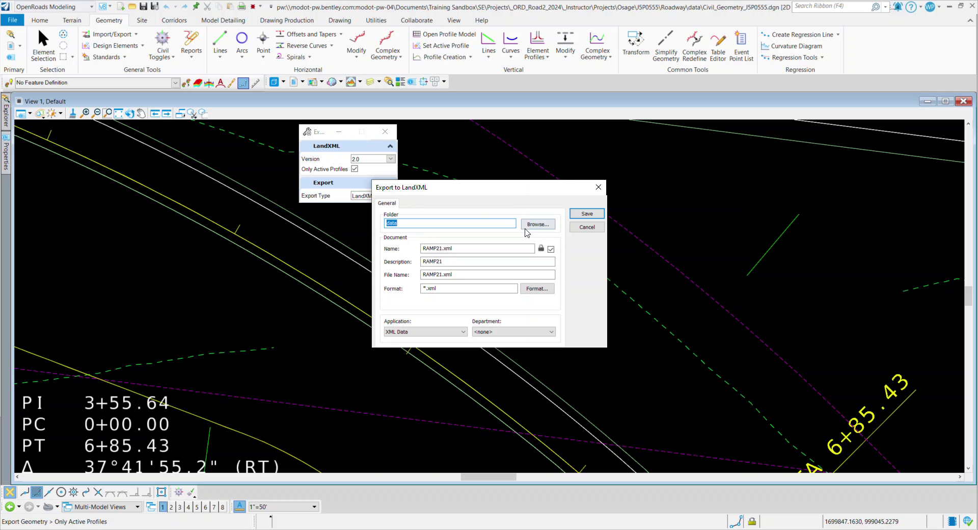
{"action": "left_click", "coordinate": [443, 248]}
{"action": "key", "text": "BackSpace"}
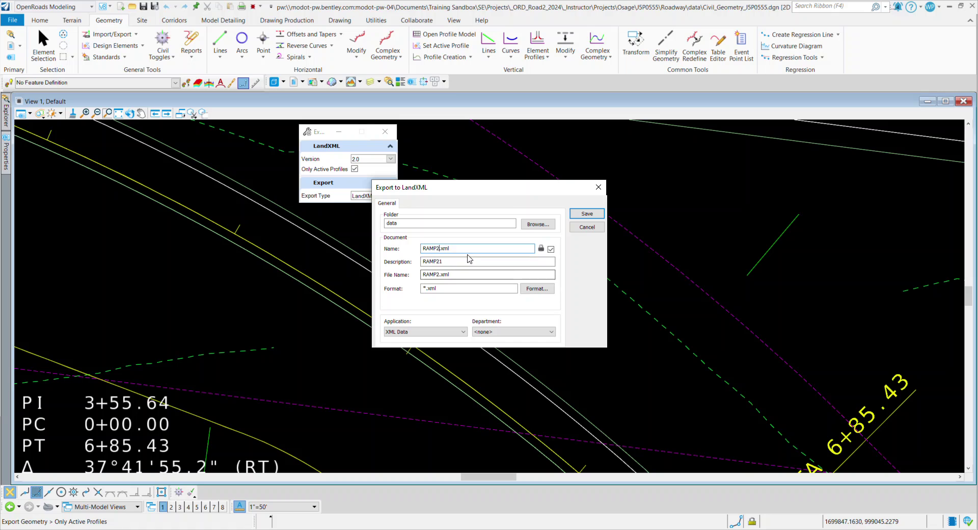
{"action": "left_click", "coordinate": [468, 248]}
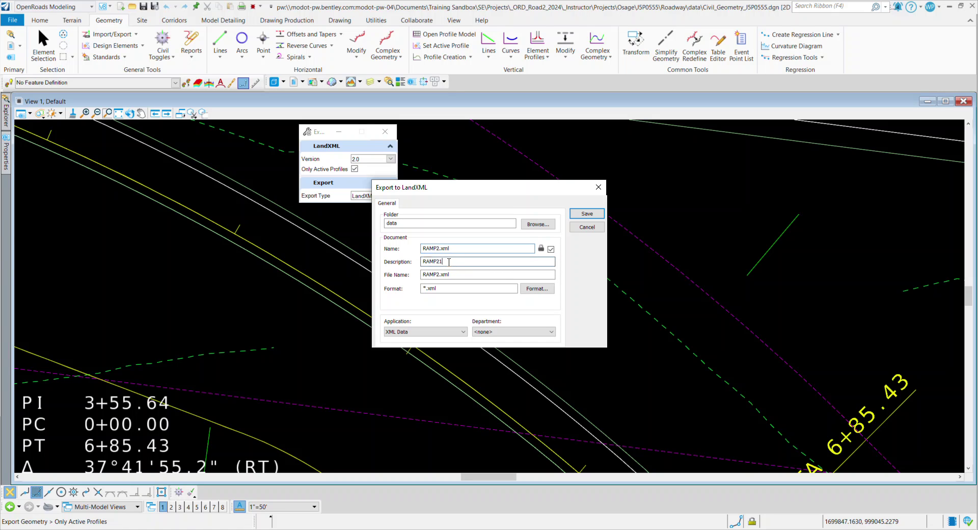
{"action": "left_click", "coordinate": [449, 262]}
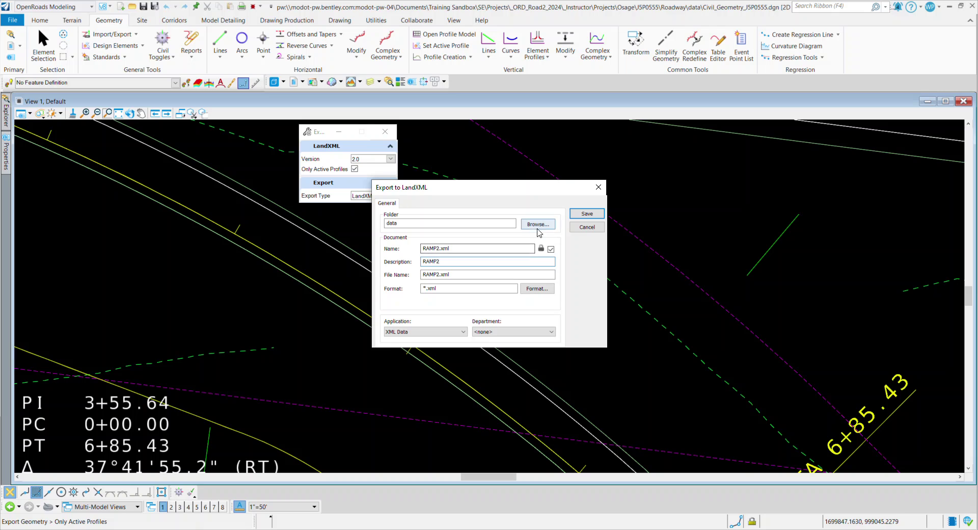
{"action": "left_click_drag", "start_coordinate": [541, 191], "coordinate": [561, 200]}
Save the export and check RAMP2.xml in to the data folder
{"action": "left_click", "coordinate": [604, 221]}
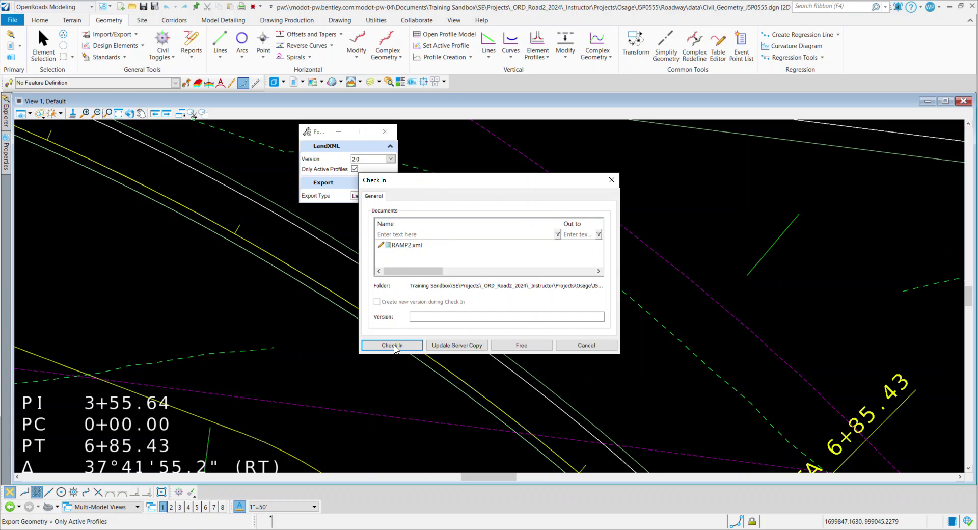
{"action": "left_click", "coordinate": [395, 347]}
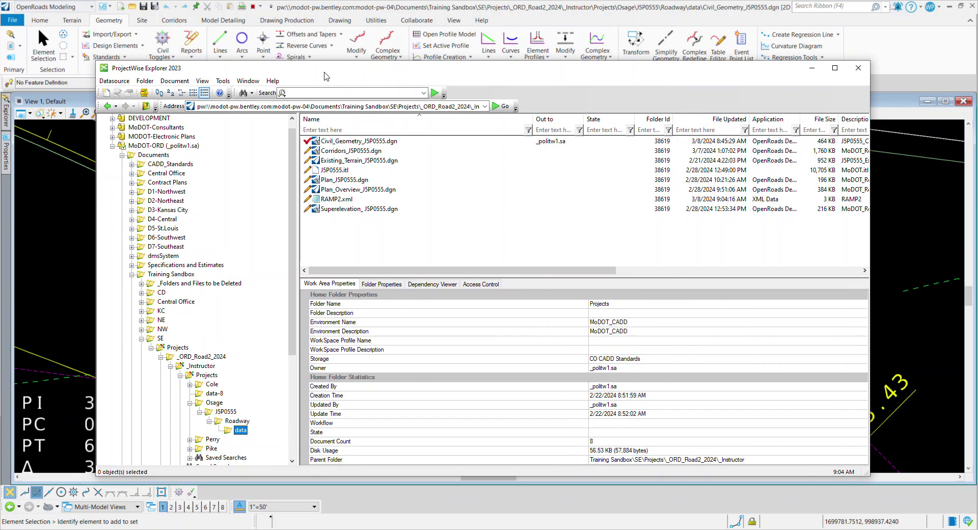
{"action": "left_click_drag", "start_coordinate": [324, 76], "coordinate": [302, 77]}
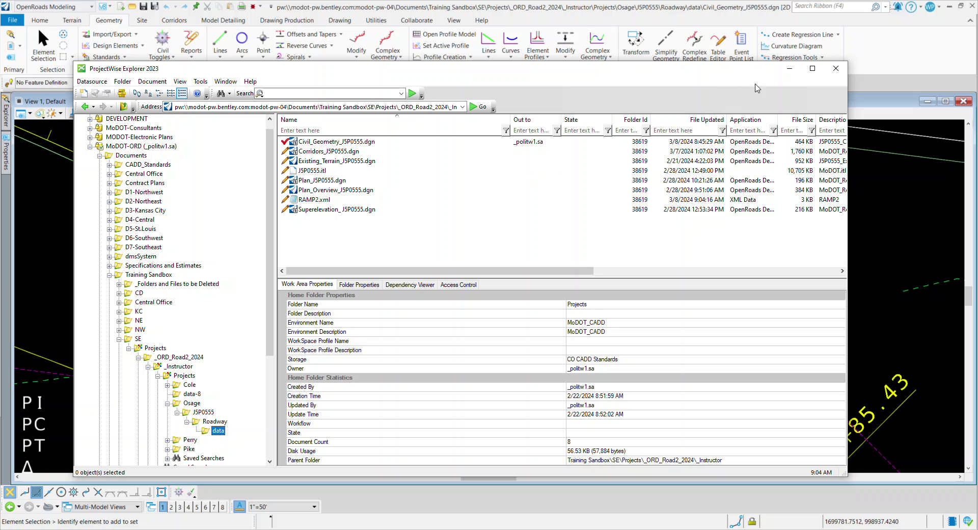
{"action": "left_click", "coordinate": [835, 68]}
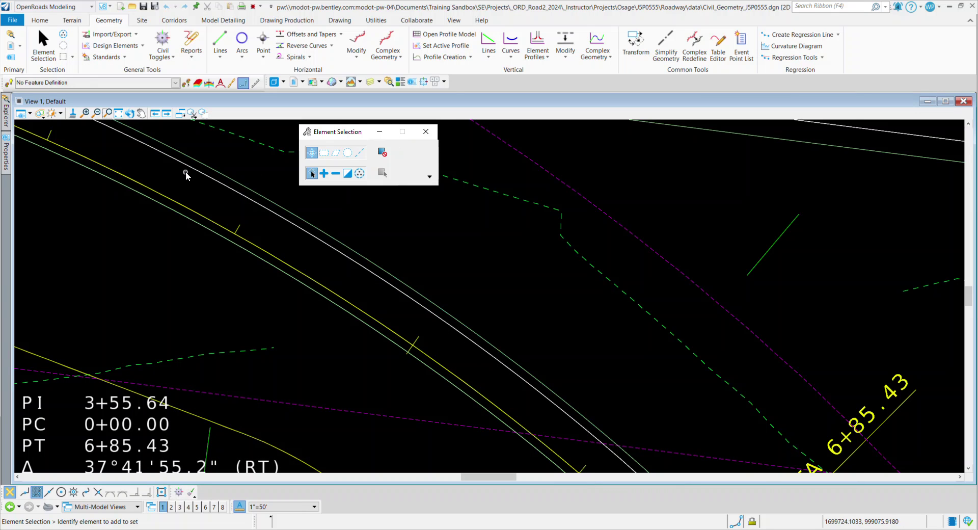
Create Civil_Geometry_Ramp2.dgn without a wizard from the MoDOT_Roadway_Seed_2D.dgn seed
{"action": "left_click", "coordinate": [13, 20]}
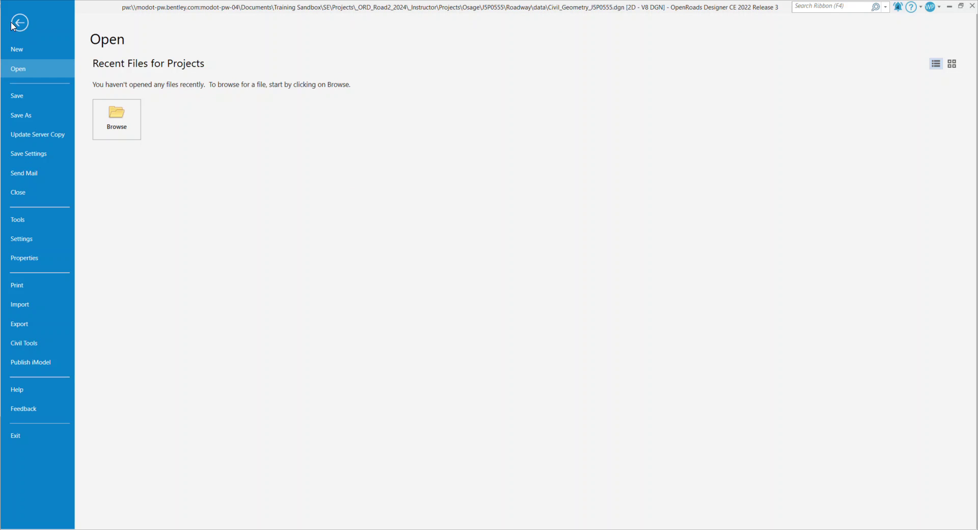
{"action": "left_click", "coordinate": [26, 49]}
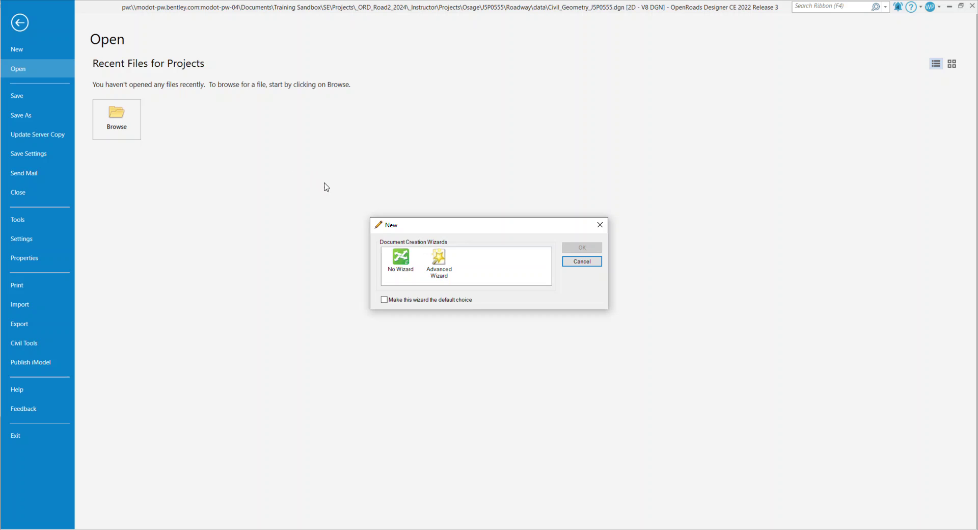
{"action": "left_click", "coordinate": [412, 261]}
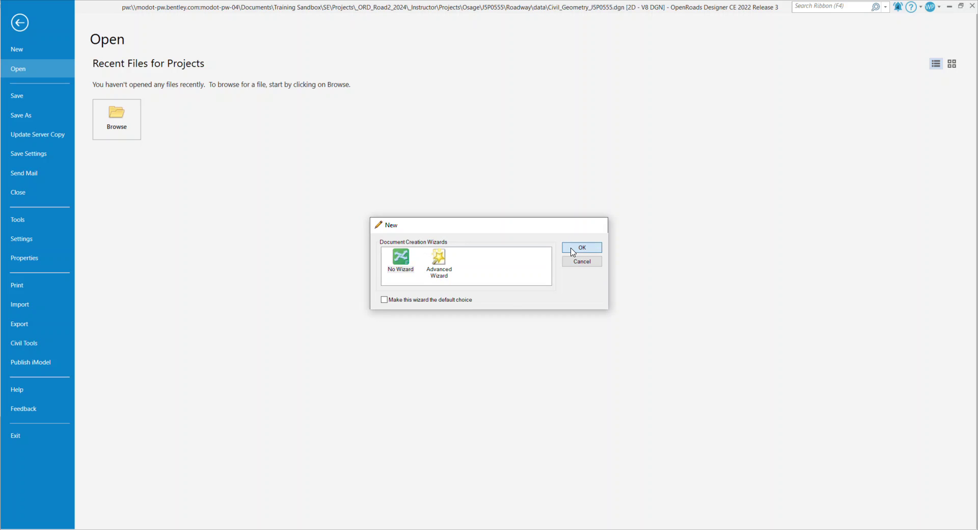
{"action": "left_click", "coordinate": [572, 248]}
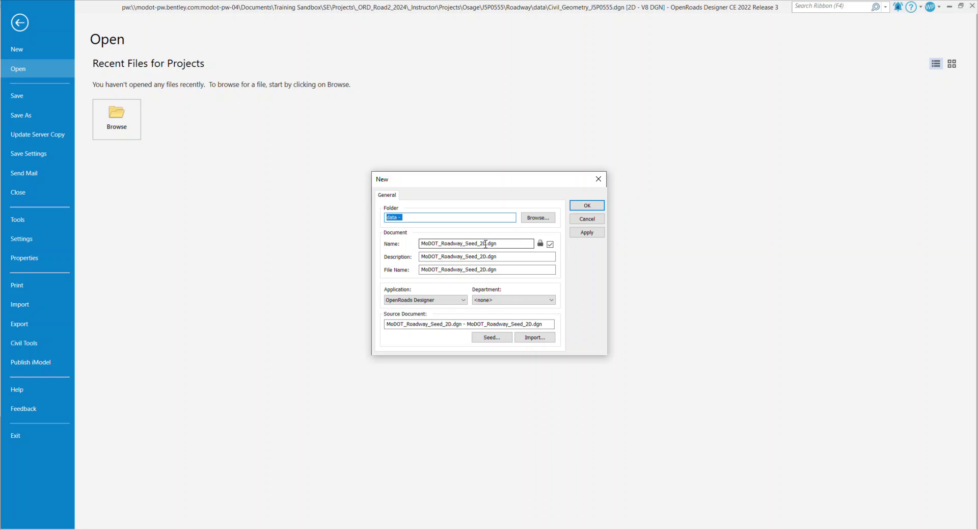
{"action": "left_click_drag", "start_coordinate": [486, 243], "coordinate": [414, 243]}
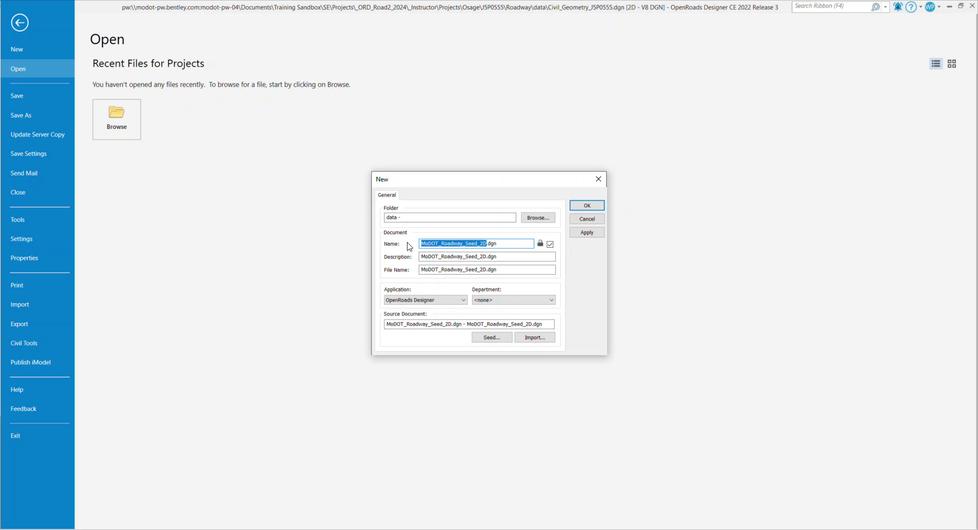
{"action": "type", "text": "Civil"}
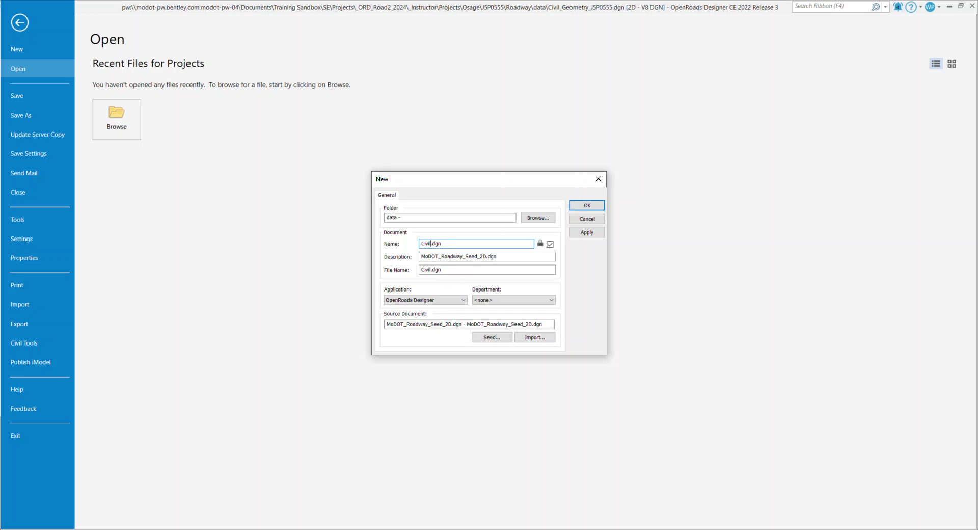
{"action": "type", "text": "_Geome"}
{"action": "type", "text": "try_"}
{"action": "type", "text": "Ramp"}
{"action": "type", "text": "2"}
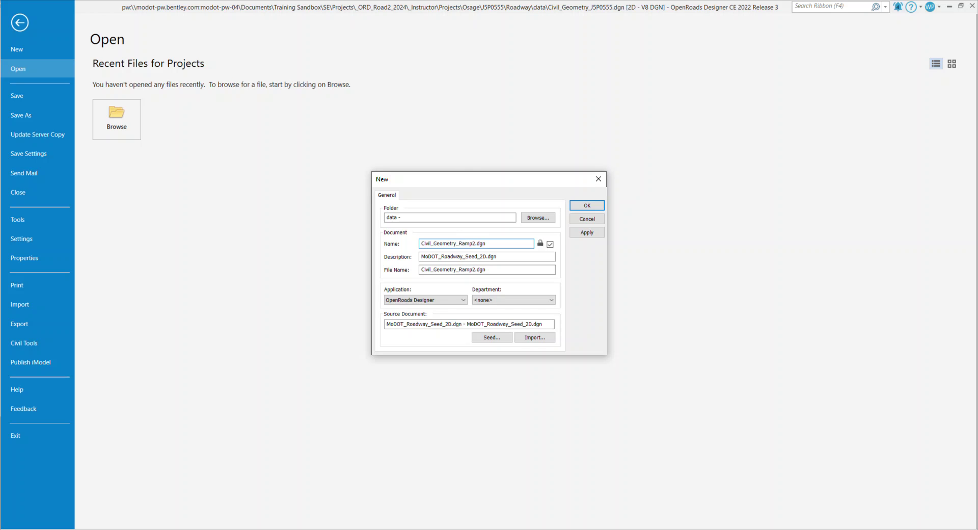
{"action": "left_click", "coordinate": [586, 206]}
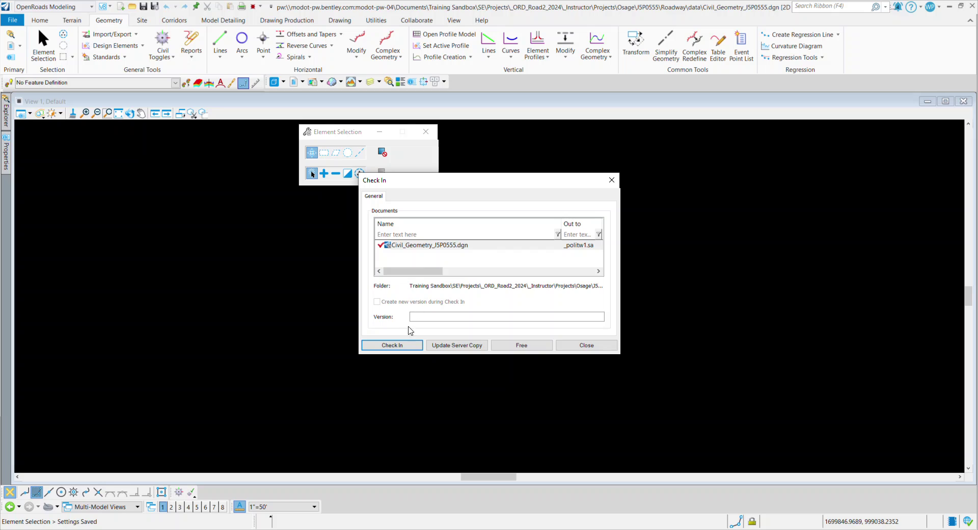
Check in Civil_Geometry_JSP0555.dgn so the empty Civil_Geometry_Ramp2.dgn opens
{"action": "left_click", "coordinate": [406, 345]}
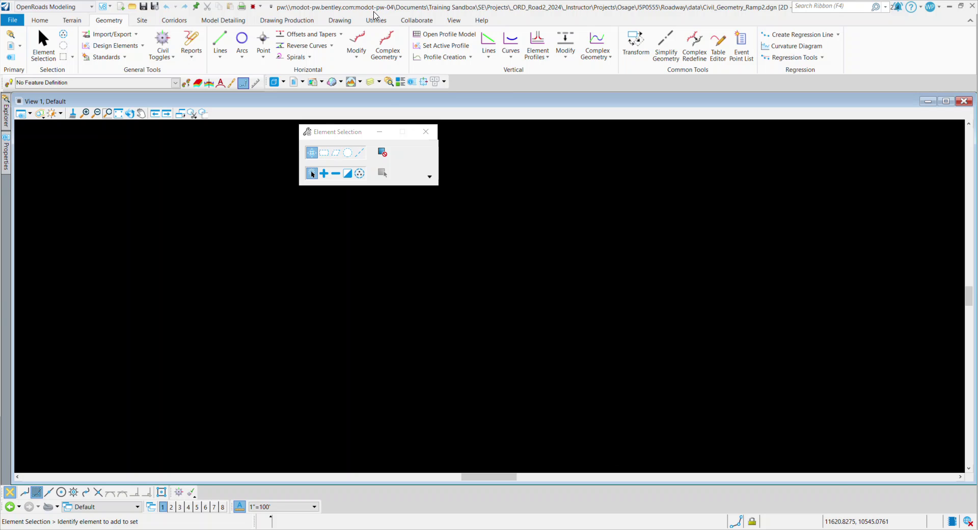
{"action": "left_click", "coordinate": [376, 19]}
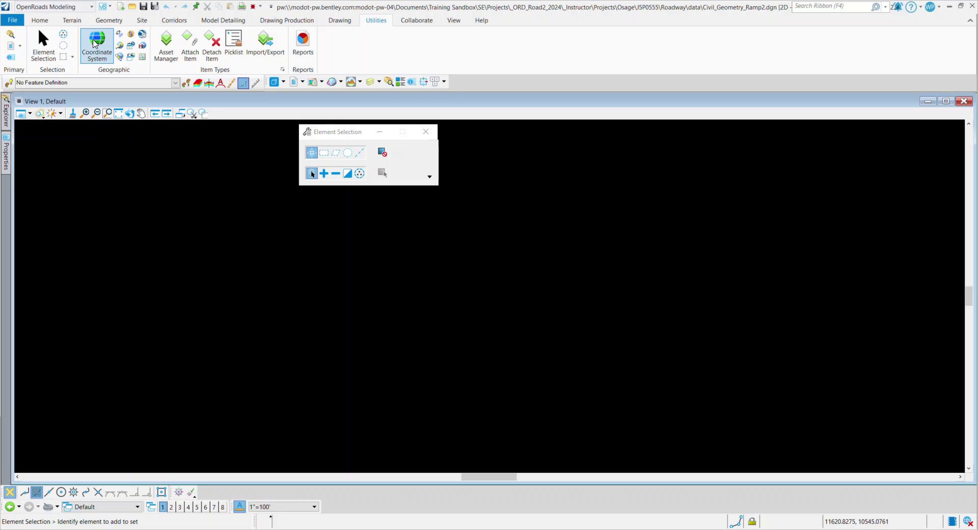
Assign the CD - Osage 2012 coordinate system copied from Existing_Terrain_JSP0555.dgn
{"action": "left_click", "coordinate": [94, 44]}
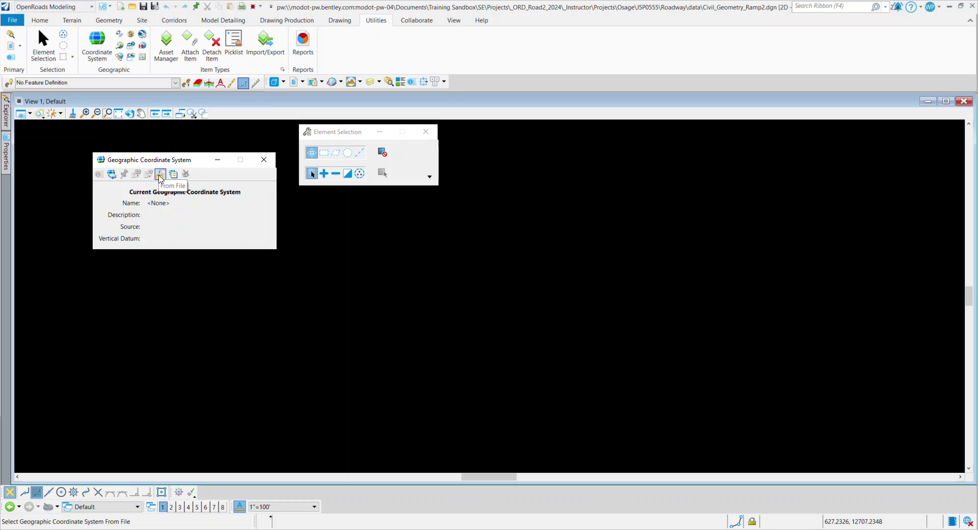
{"action": "left_click", "coordinate": [160, 175]}
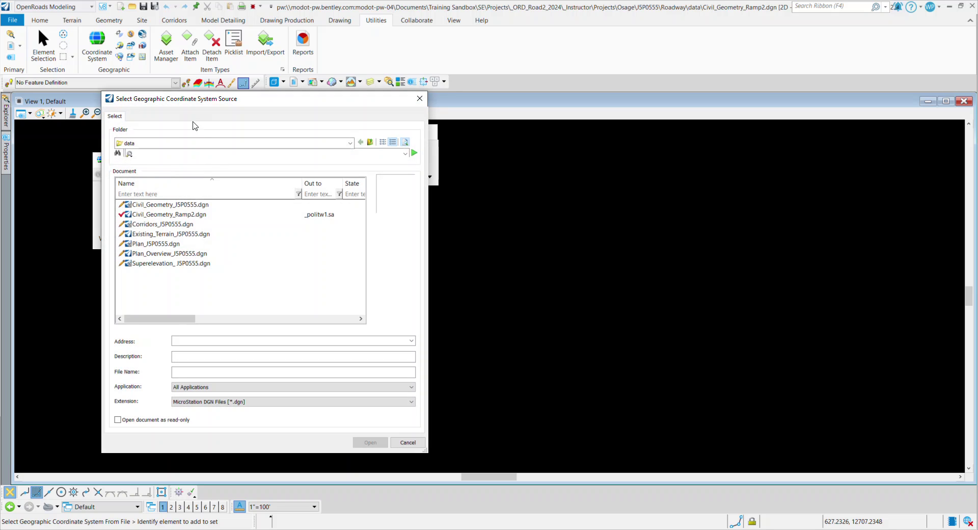
{"action": "left_click_drag", "start_coordinate": [192, 105], "coordinate": [393, 116]}
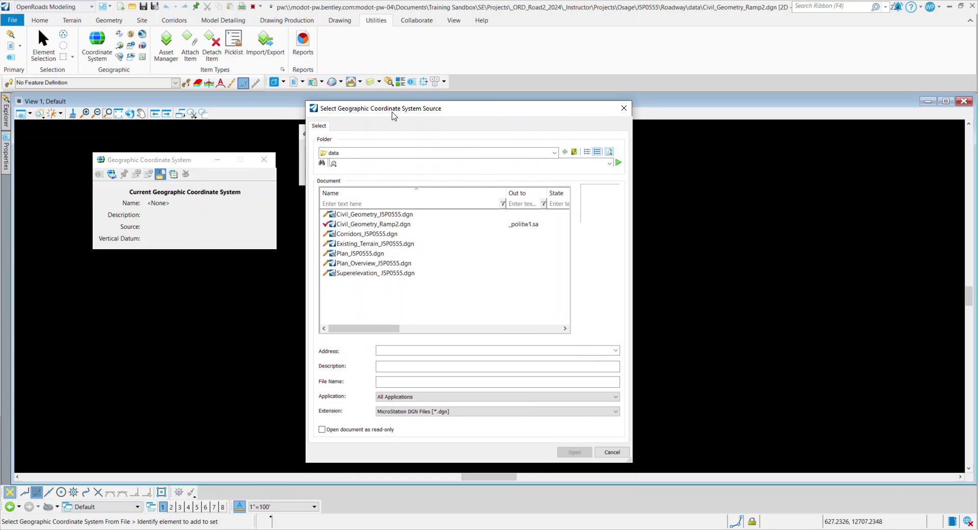
{"action": "left_click", "coordinate": [359, 244]}
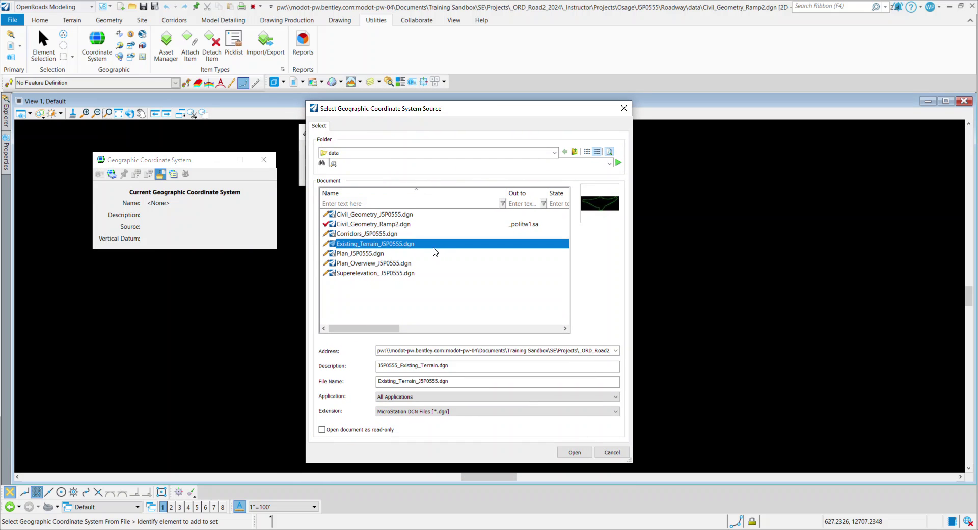
{"action": "left_click", "coordinate": [569, 451]}
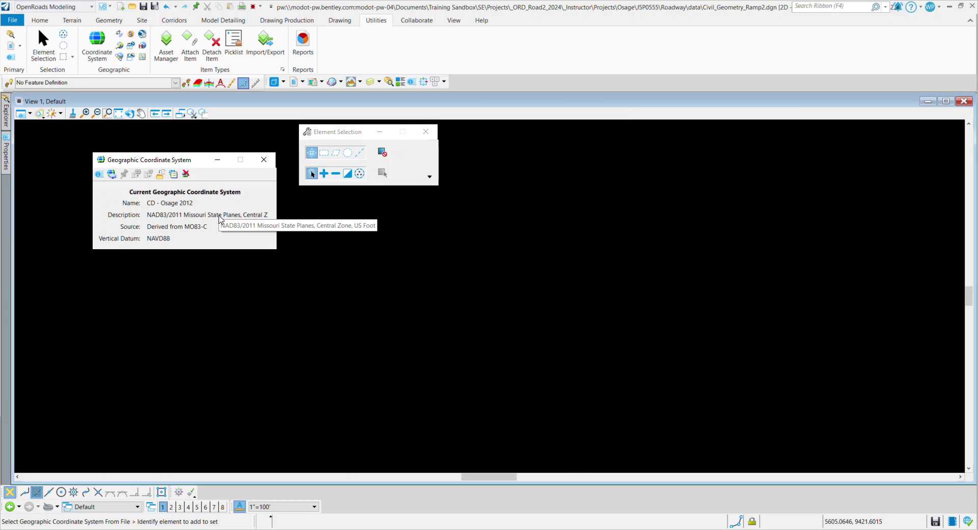
{"action": "left_click", "coordinate": [262, 161]}
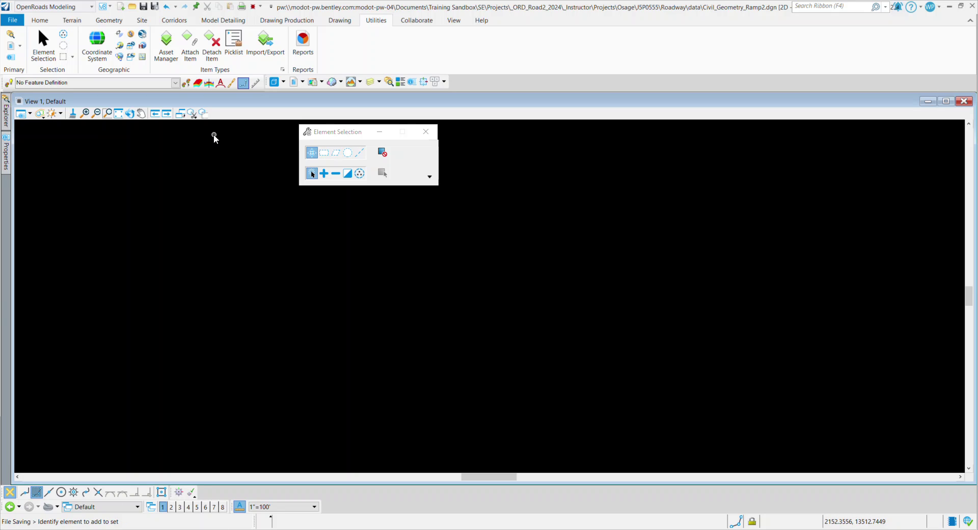
{"action": "left_click", "coordinate": [107, 113]}
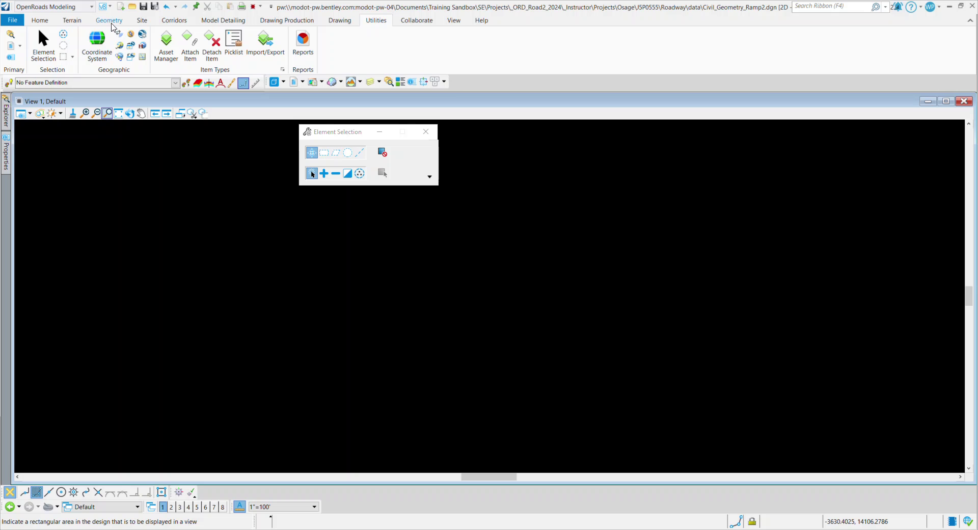
Start Import Geometry and open RAMP2.xml from the data folder
{"action": "left_click", "coordinate": [110, 20]}
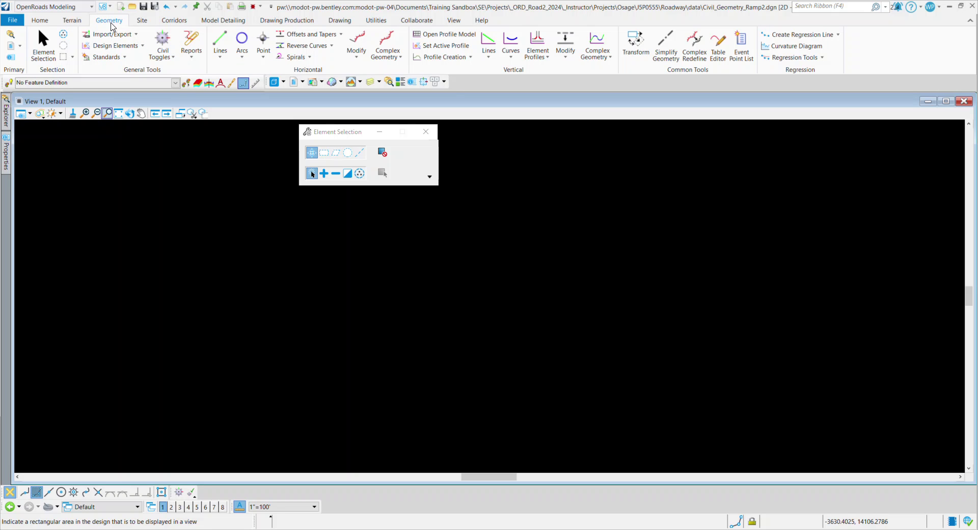
{"action": "left_click", "coordinate": [137, 35]}
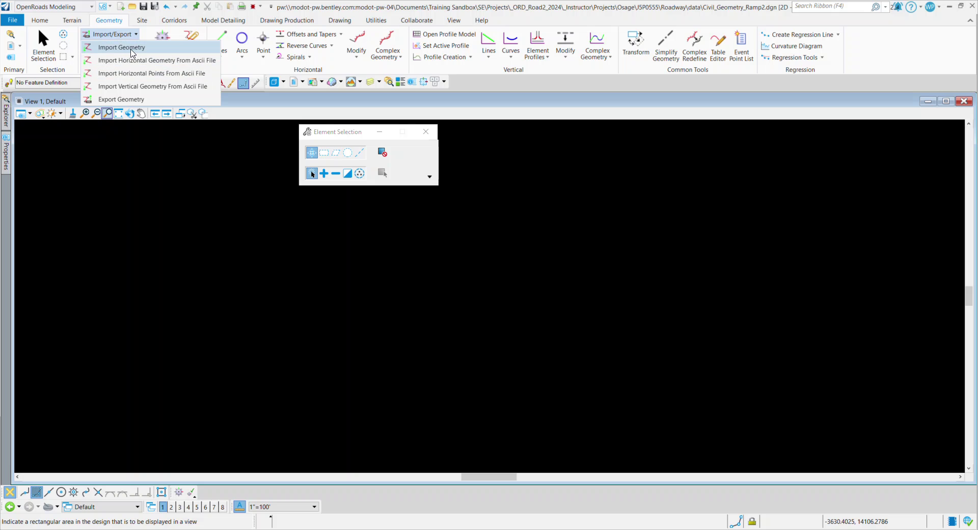
{"action": "left_click", "coordinate": [131, 51]}
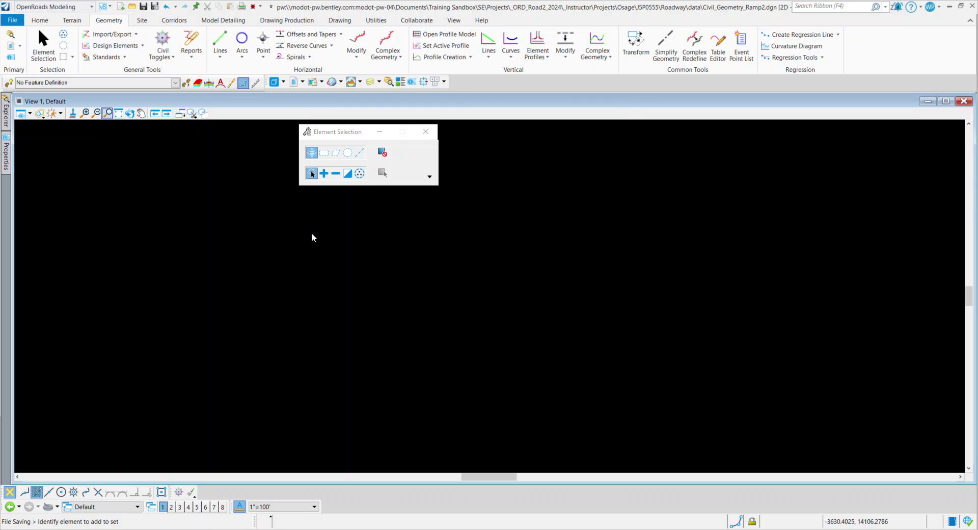
{"action": "left_click_drag", "start_coordinate": [392, 109], "coordinate": [311, 78]}
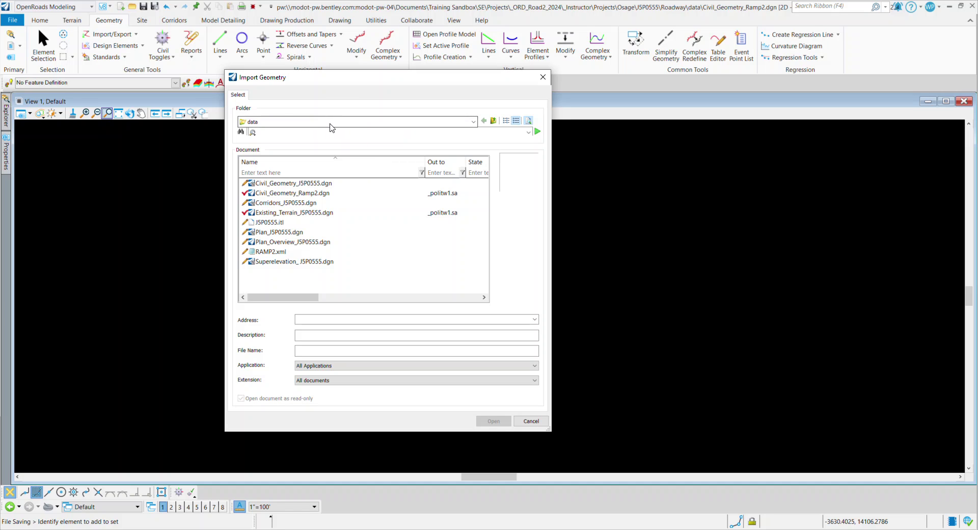
{"action": "left_click", "coordinate": [279, 252]}
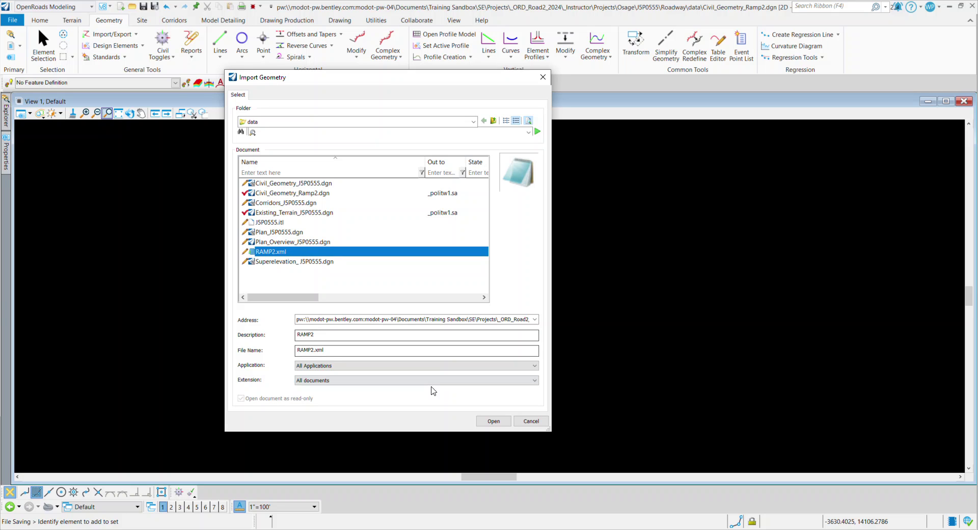
{"action": "left_click", "coordinate": [492, 422]}
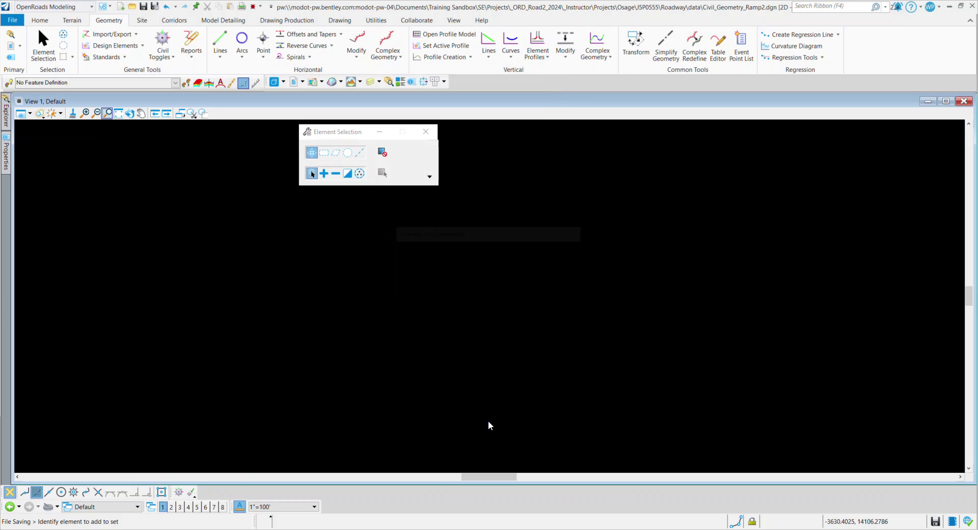
Expand Alignment > MoDOT_Baseline_Proposed > RAMP2 > Profile and import RAMP2 with Ramp2PR
{"action": "left_click_drag", "start_coordinate": [412, 109], "coordinate": [322, 111]}
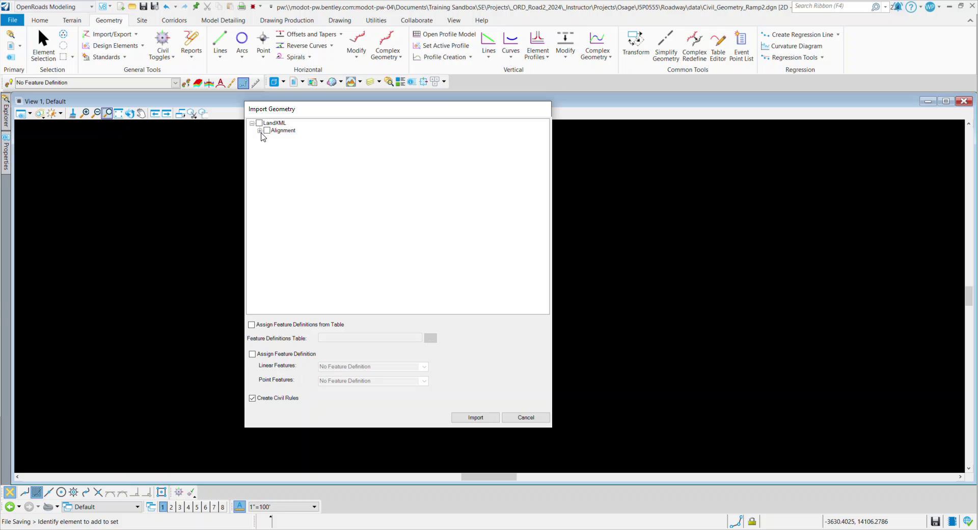
{"action": "left_click", "coordinate": [260, 131]}
{"action": "left_click", "coordinate": [267, 139]}
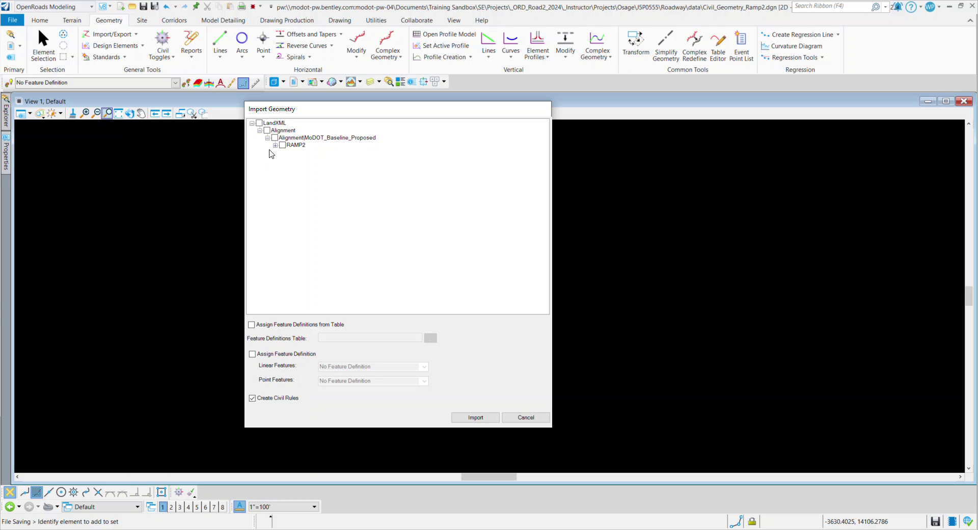
{"action": "left_click", "coordinate": [275, 146]}
{"action": "left_click", "coordinate": [283, 153]}
{"action": "left_click", "coordinate": [470, 418]}
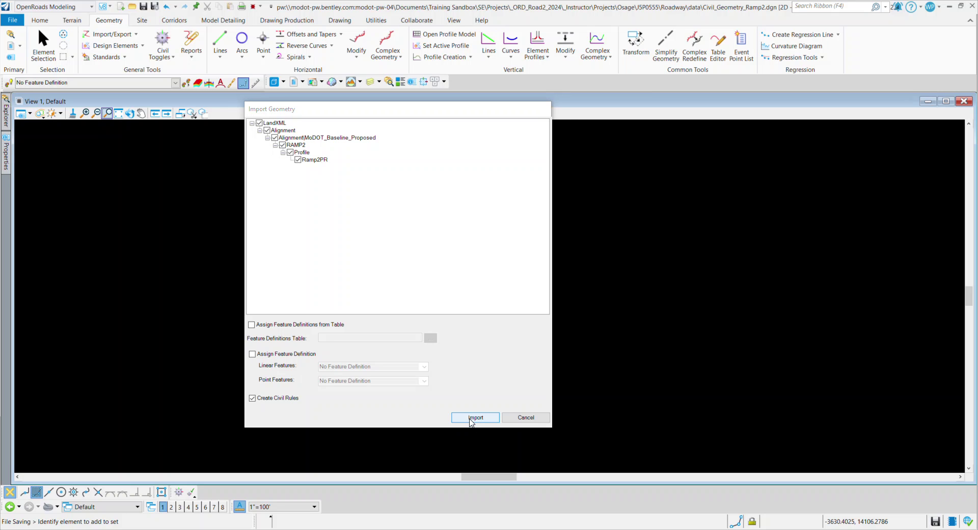
Fit the view to the imported RAMP2 alignment, select it, and move the floating panel aside
{"action": "left_click", "coordinate": [118, 113]}
{"action": "left_click", "coordinate": [247, 215]}
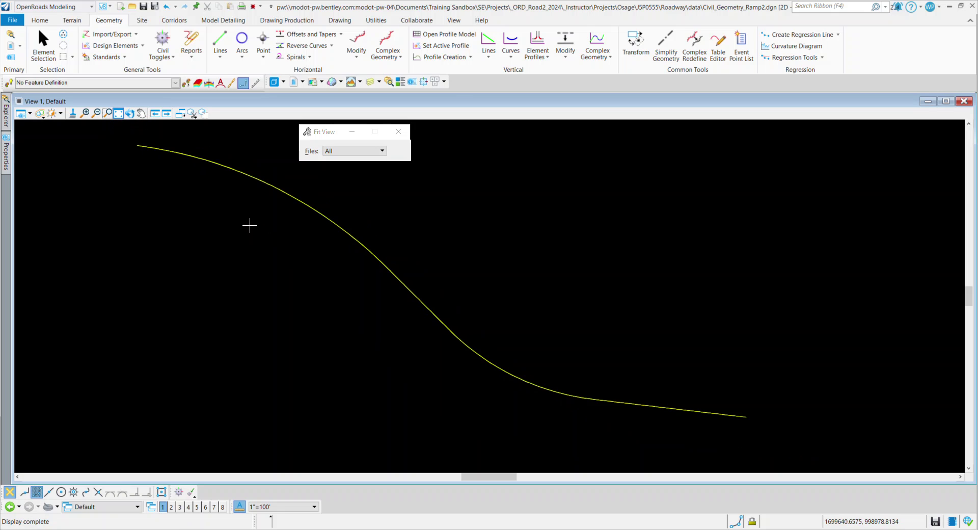
{"action": "right_click", "coordinate": [382, 239]}
{"action": "left_click", "coordinate": [379, 254]}
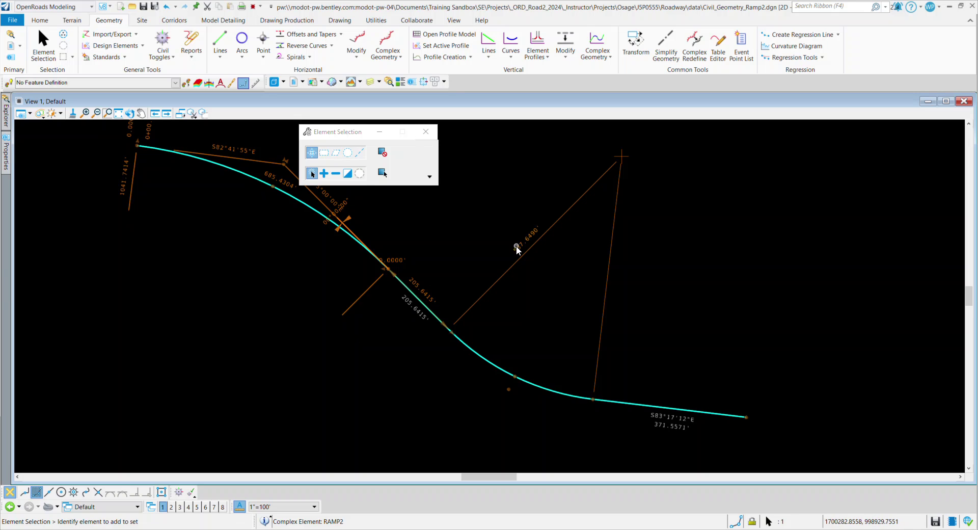
{"action": "scroll", "coordinate": [276, 321], "scroll_direction": "down", "scroll_amount": 1}
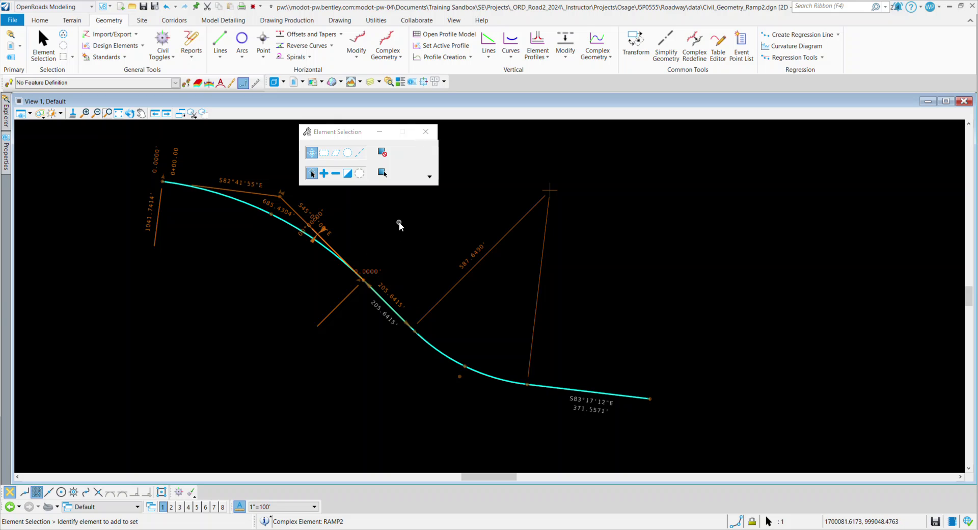
{"action": "left_click_drag", "start_coordinate": [335, 134], "coordinate": [679, 147]}
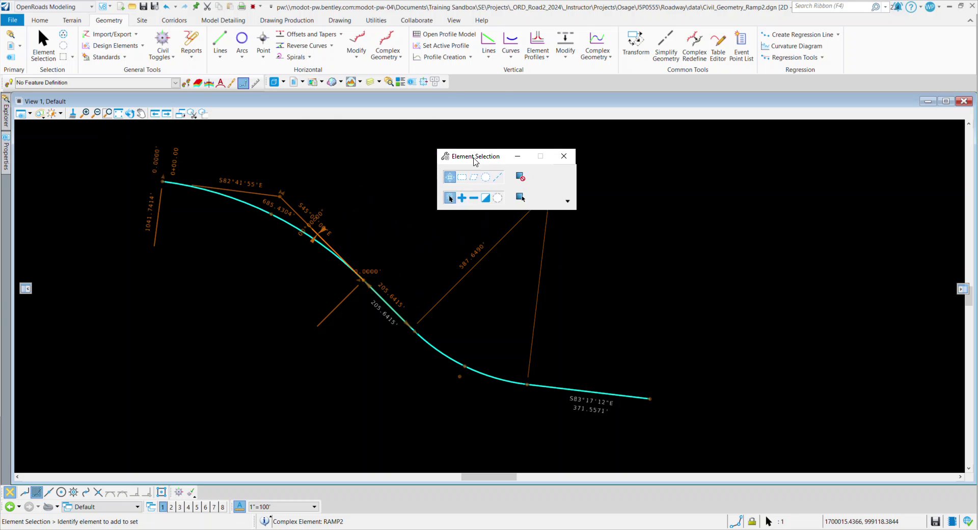
Apply Annotate Element to RAMP2, adding stationing, curve data and bearings, then clear the selection
{"action": "left_click", "coordinate": [299, 23]}
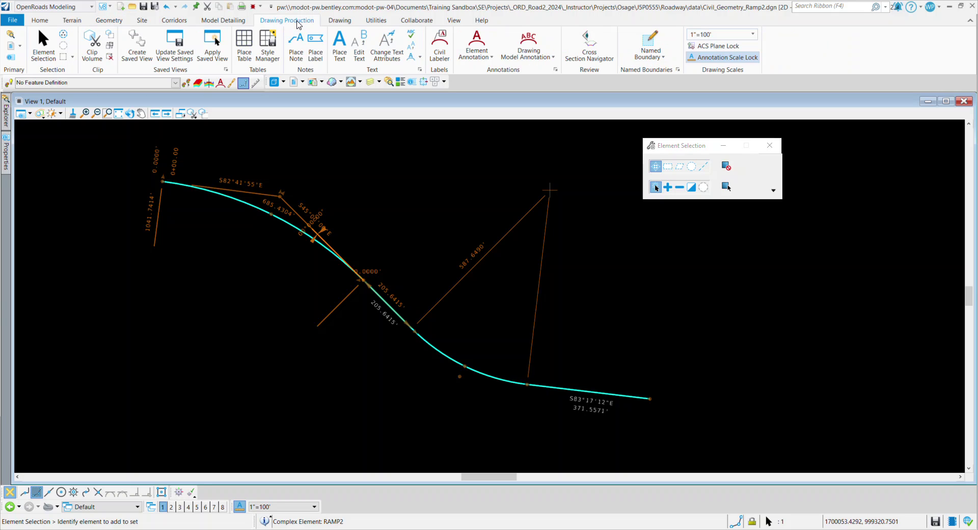
{"action": "left_click", "coordinate": [487, 58]}
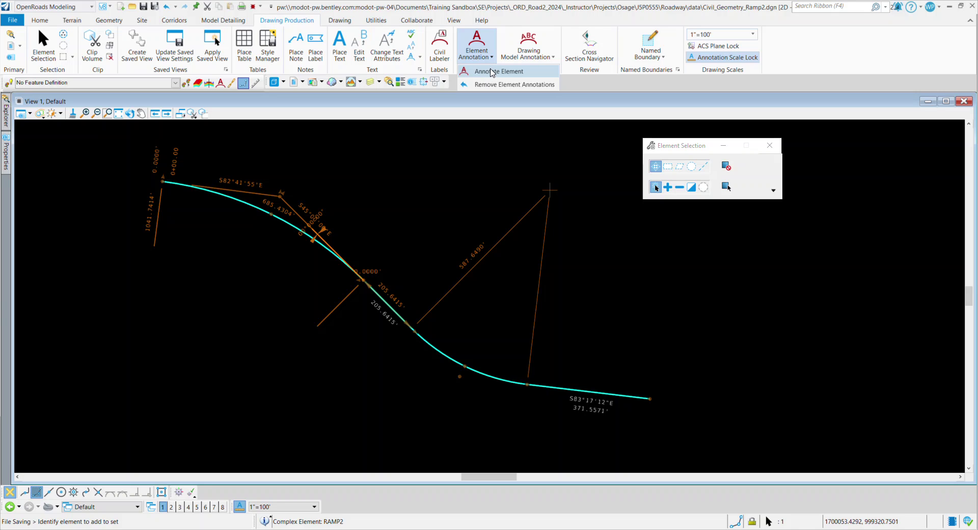
{"action": "left_click", "coordinate": [492, 73]}
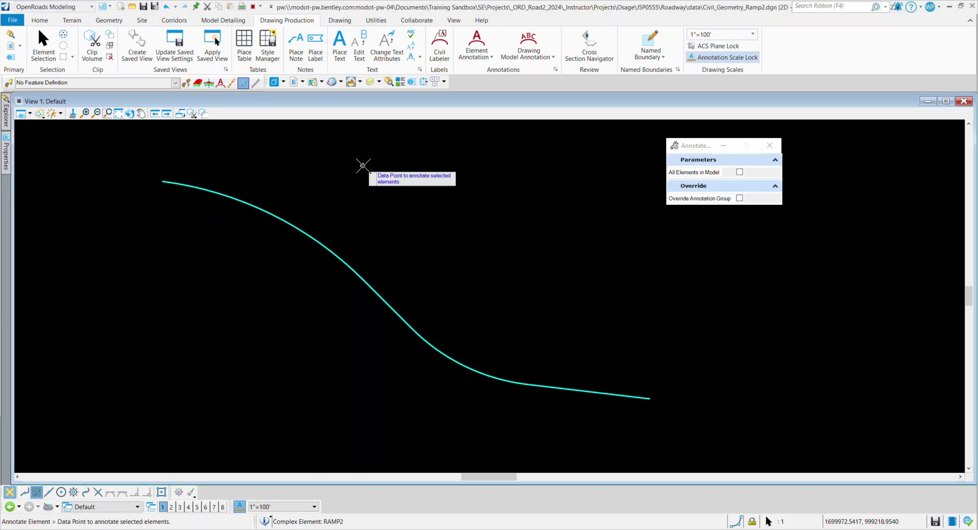
{"action": "left_click", "coordinate": [362, 165]}
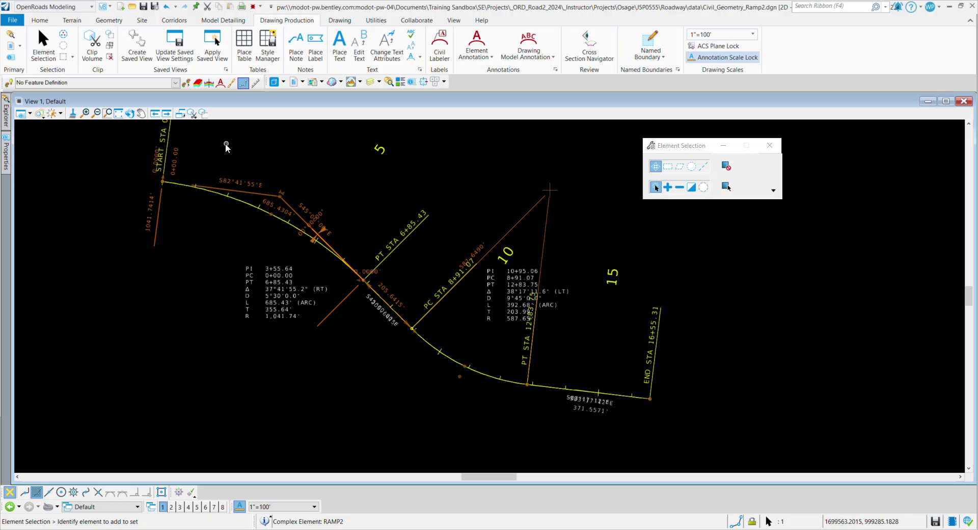
{"action": "left_click", "coordinate": [453, 181]}
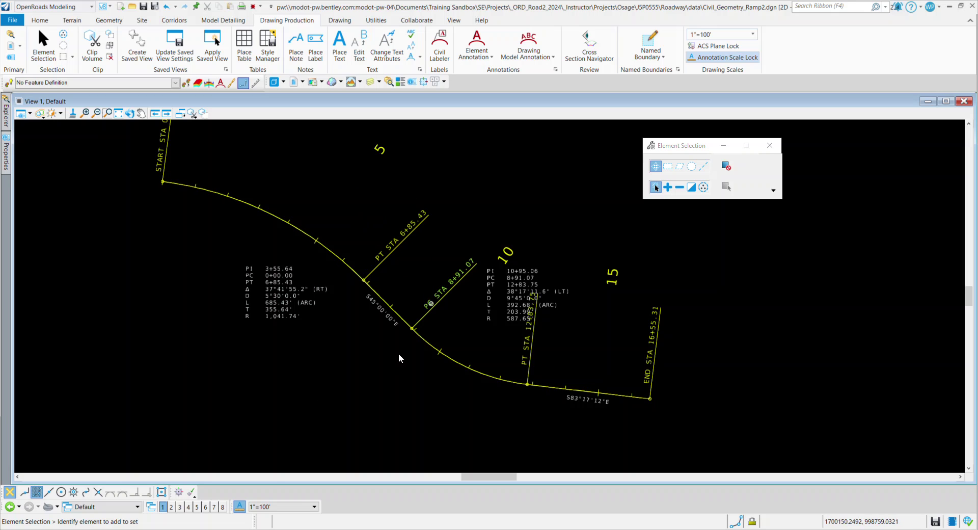
Change the annotation scale to 1"=50' and save the design file
{"action": "left_click", "coordinate": [278, 506]}
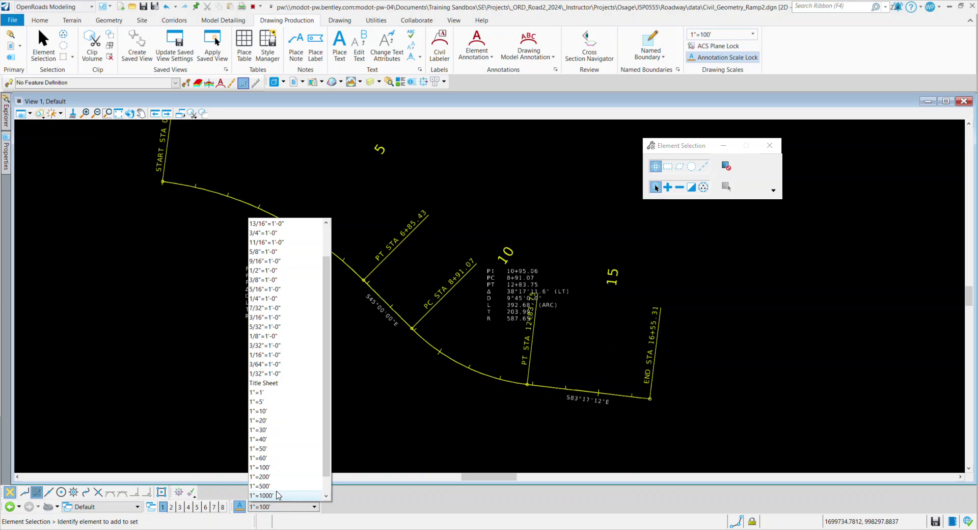
{"action": "left_click", "coordinate": [280, 448]}
{"action": "scroll", "coordinate": [432, 344], "scroll_direction": "up", "scroll_amount": 1}
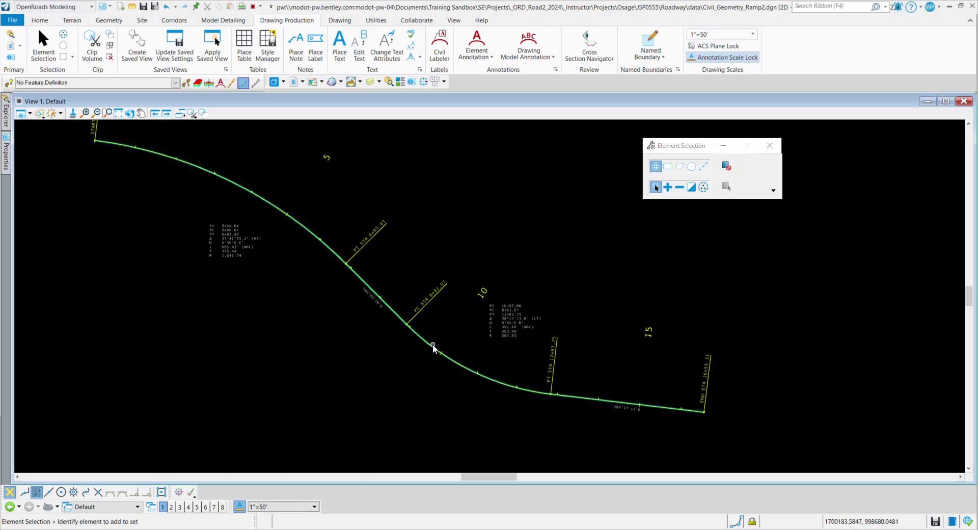
{"action": "scroll", "coordinate": [433, 344], "scroll_direction": "up", "scroll_amount": 1}
{"action": "scroll", "coordinate": [430, 332], "scroll_direction": "down", "scroll_amount": 2}
{"action": "scroll", "coordinate": [415, 262], "scroll_direction": "up", "scroll_amount": 1}
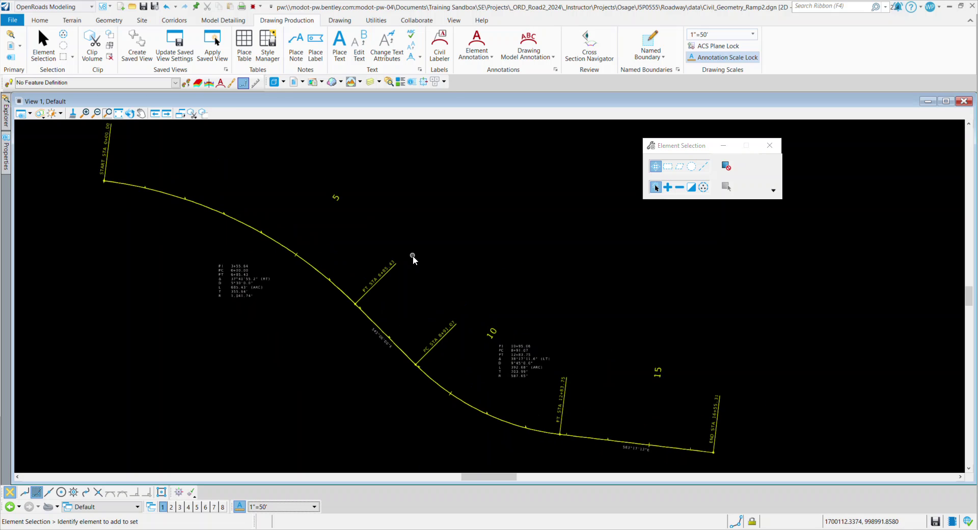
{"action": "key", "text": "ctrl+s"}
{"action": "scroll", "coordinate": [417, 245], "scroll_direction": "down", "scroll_amount": 1}
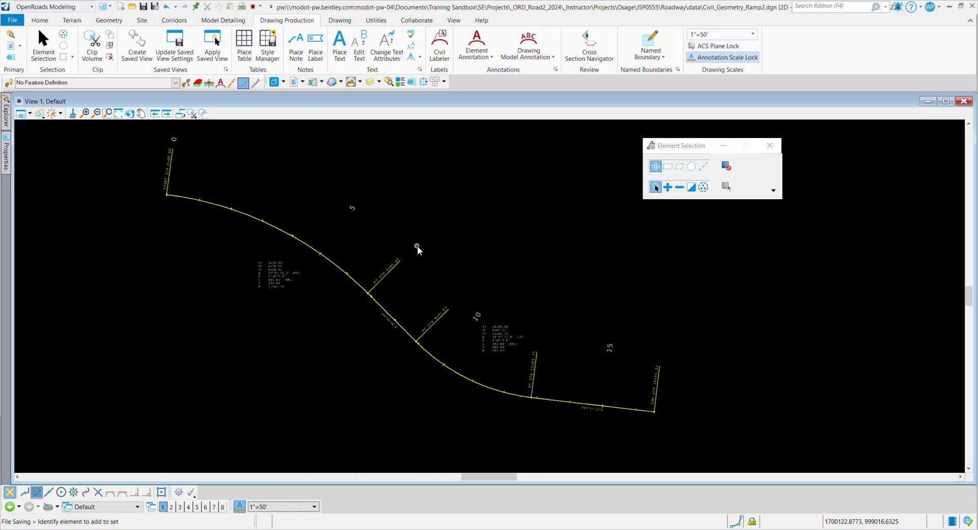